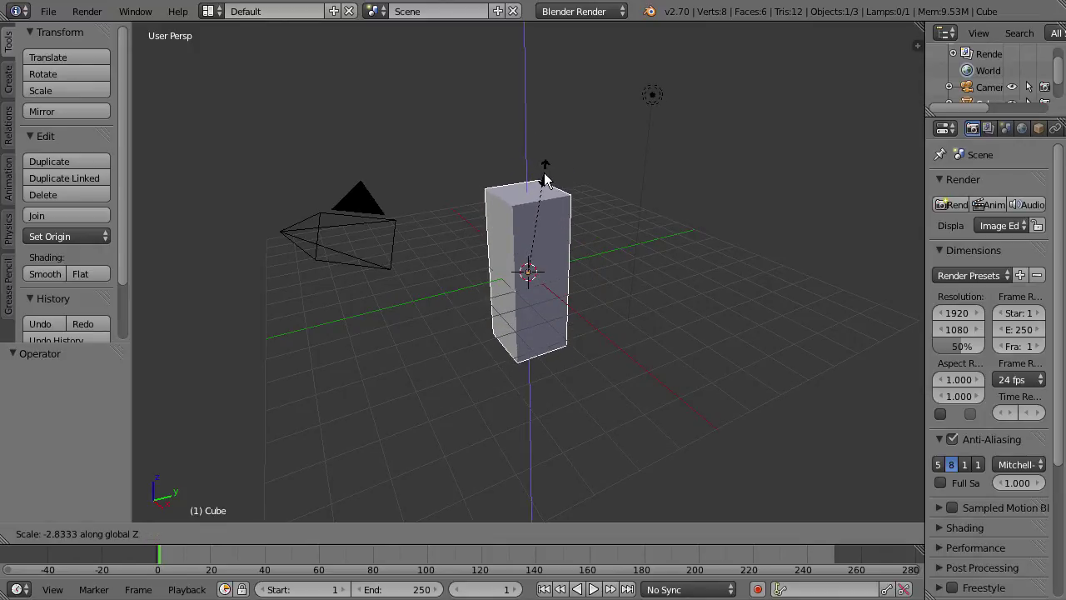
Step: Scale the cube by -2.857 along Z and 0.370 along X to form a tall slab
left_click(544, 179)
middle_click_drag(543, 179, 566, 195)
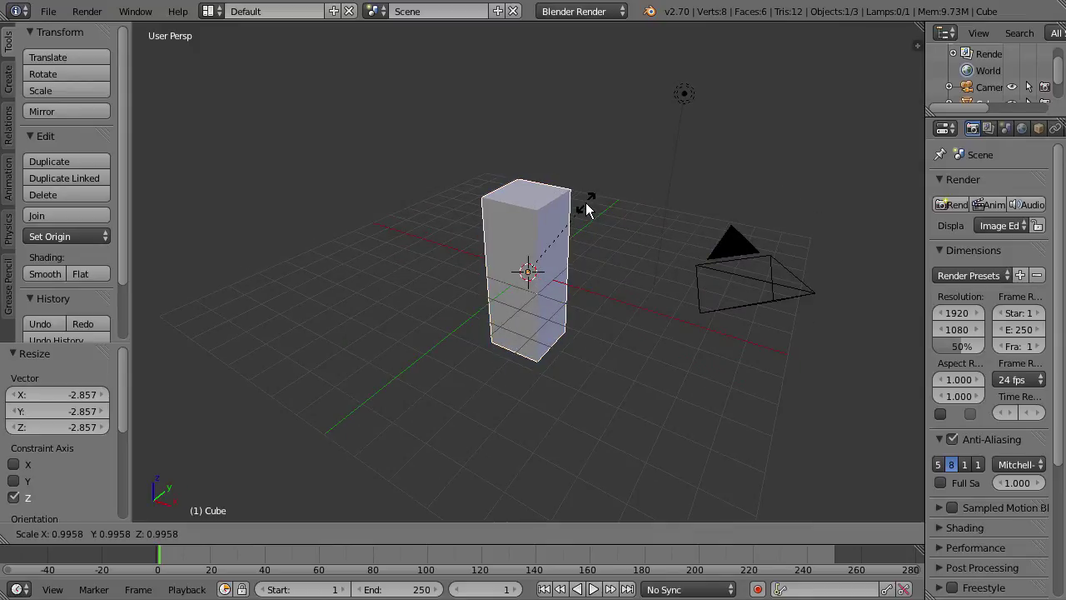
key("x")
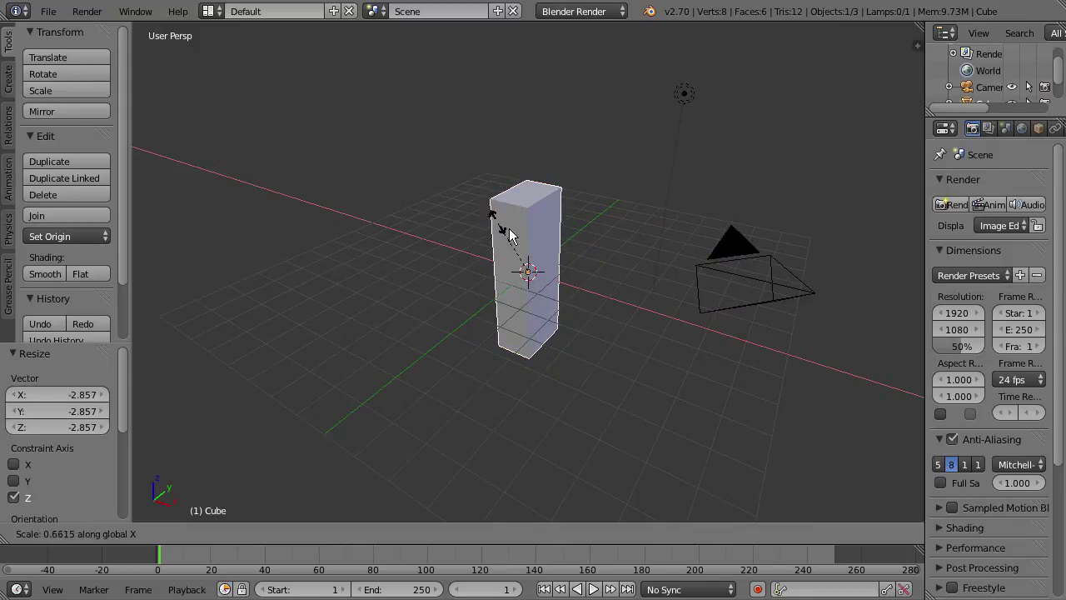
left_click(560, 272)
middle_click_drag(561, 275, 517, 246)
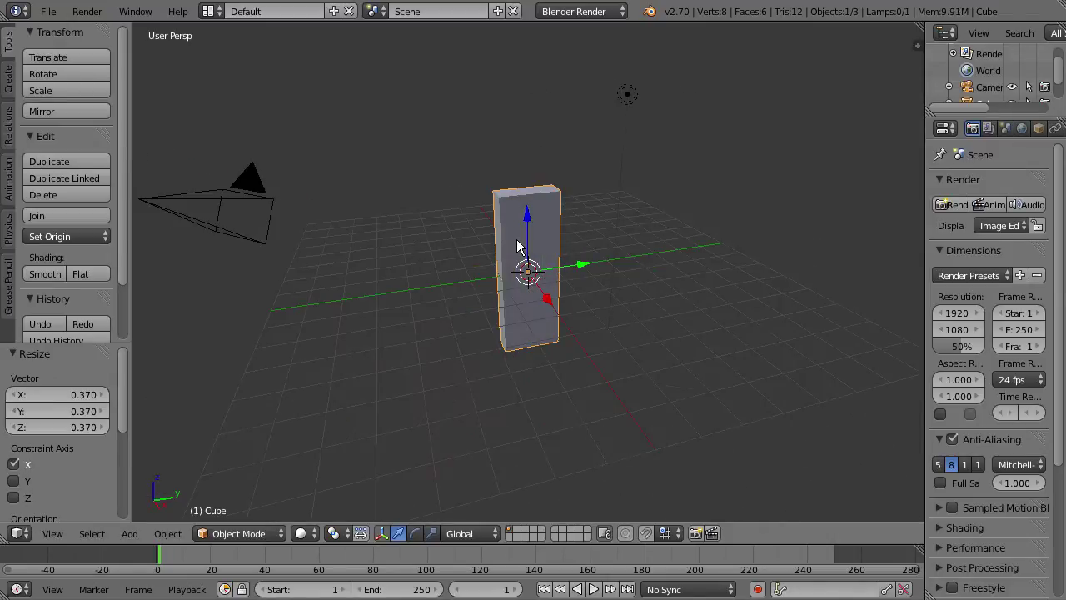
Step: Scale the slab by 1.289 along Y to widen it
key("s")
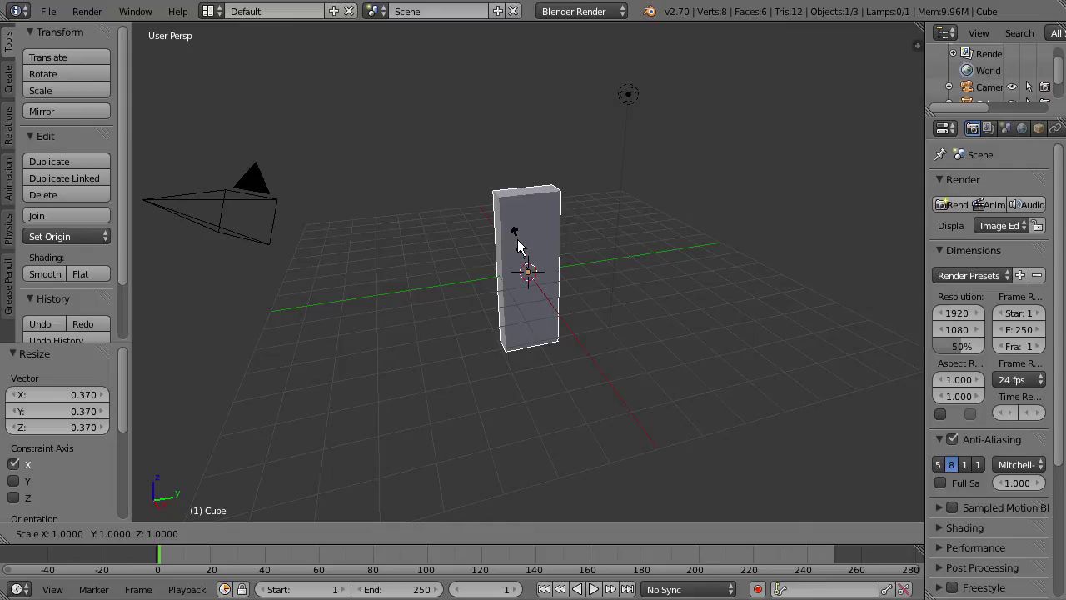
key("y")
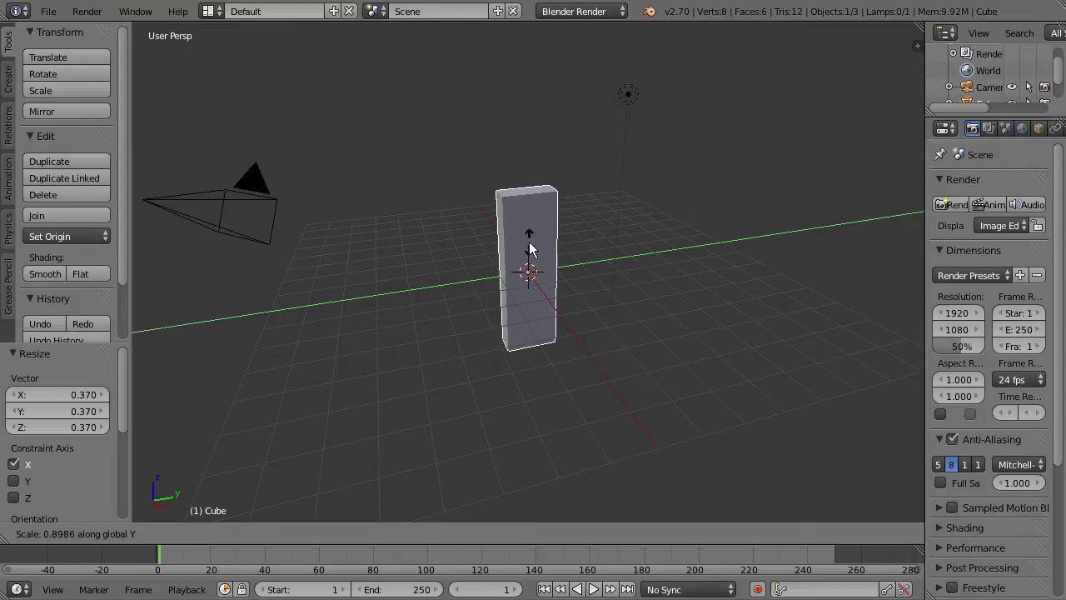
left_click(570, 263)
middle_click_drag(570, 263, 700, 238)
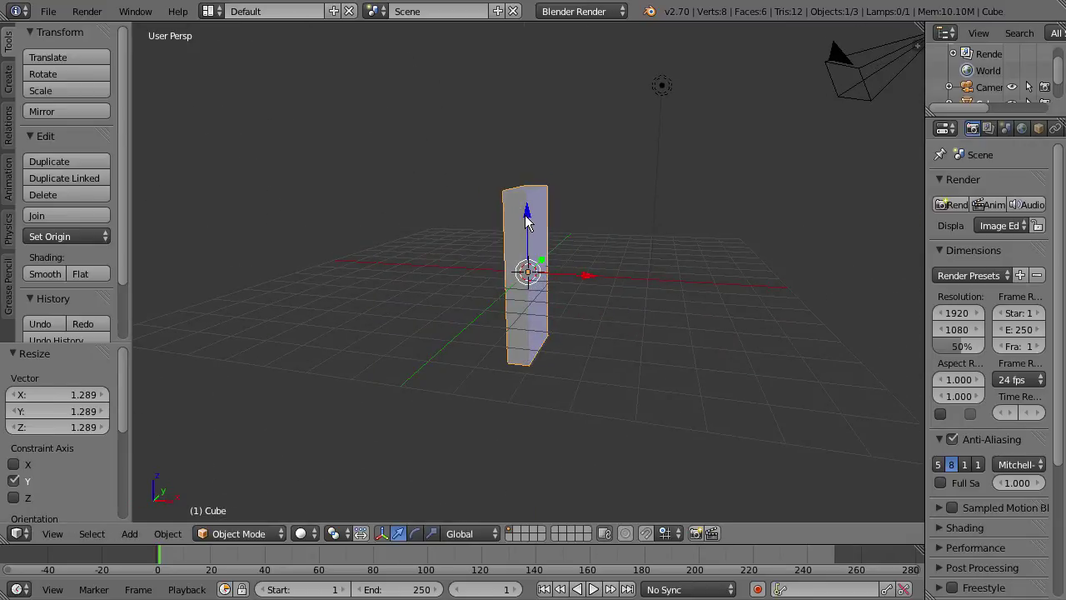
Step: Raise the slab along Z until its base rests at about the grid floor
left_click_drag(527, 218, 523, 161)
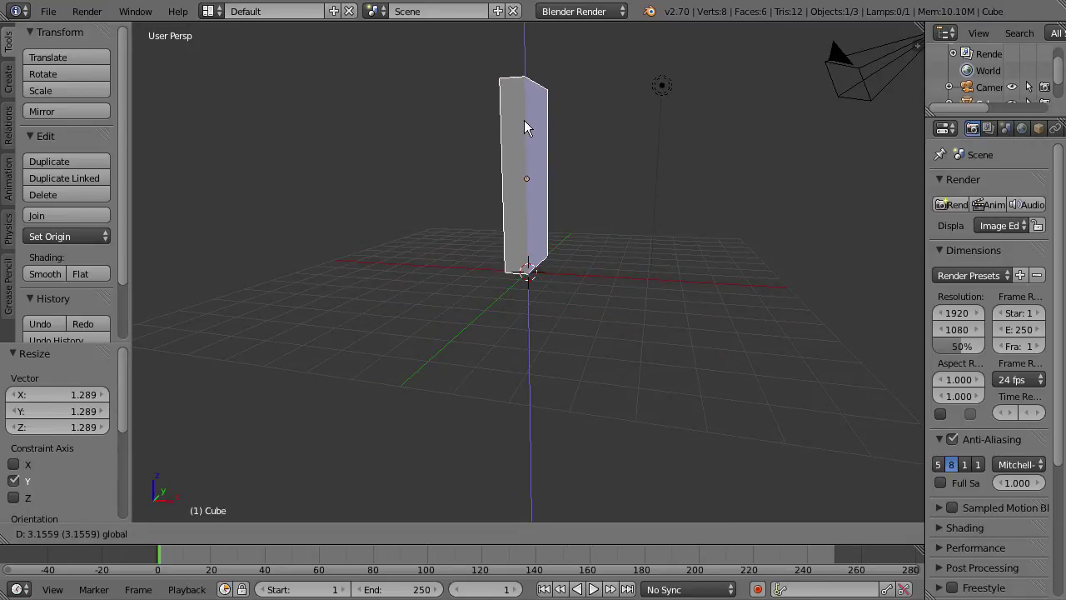
left_click_drag(524, 120, 524, 121)
middle_click_drag(488, 133, 529, 131)
left_click_drag(530, 120, 535, 116)
middle_click_drag(646, 139, 664, 198)
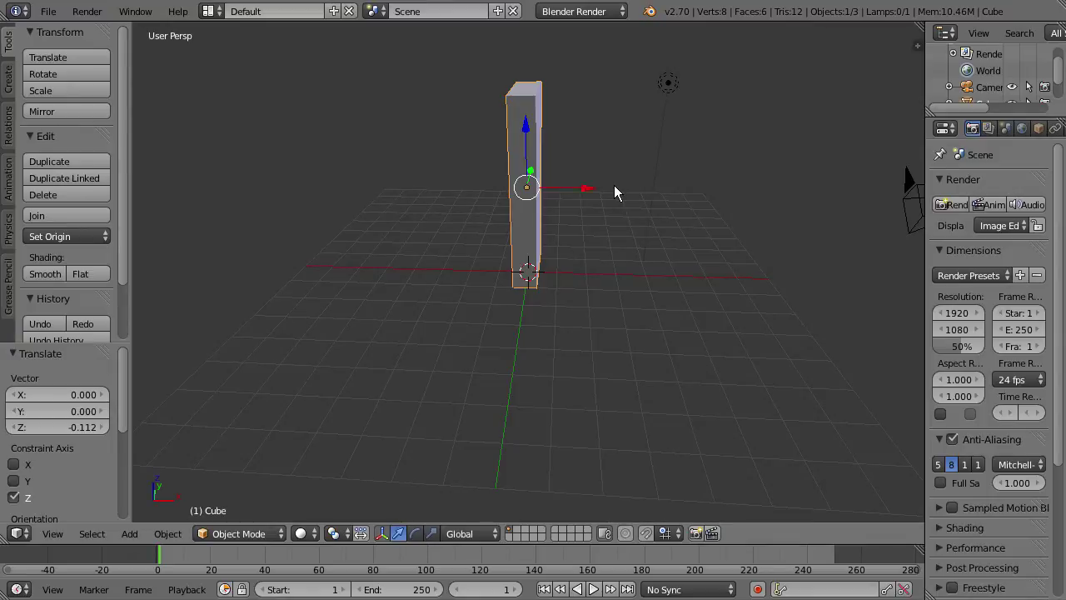
Step: Duplicate the slab and move the copy 2.420 along X
key("shift+d")
key("Escape")
key("g")
key("x")
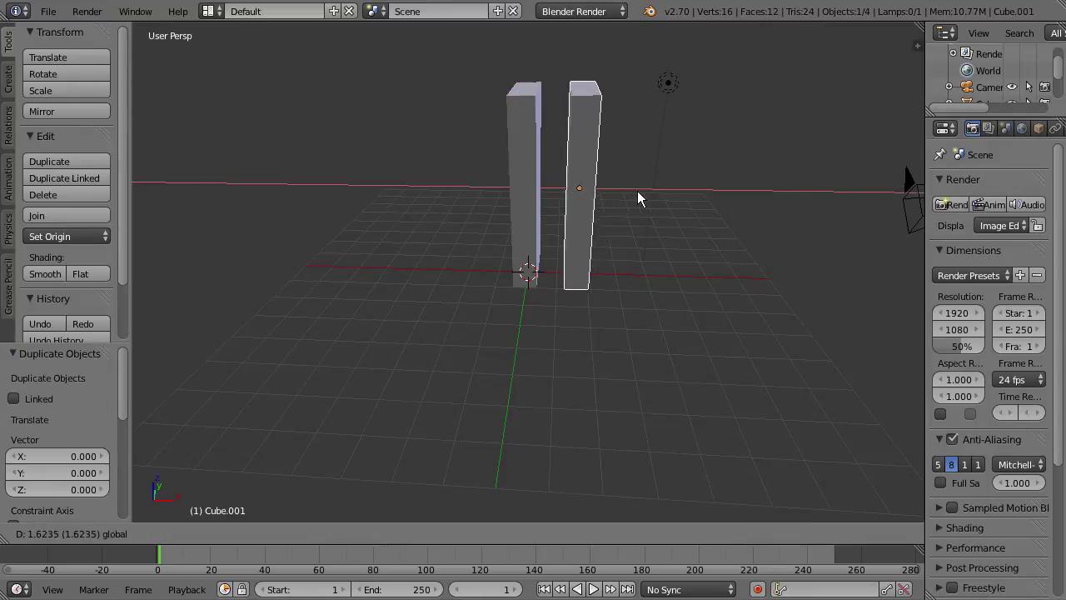
left_click(663, 196)
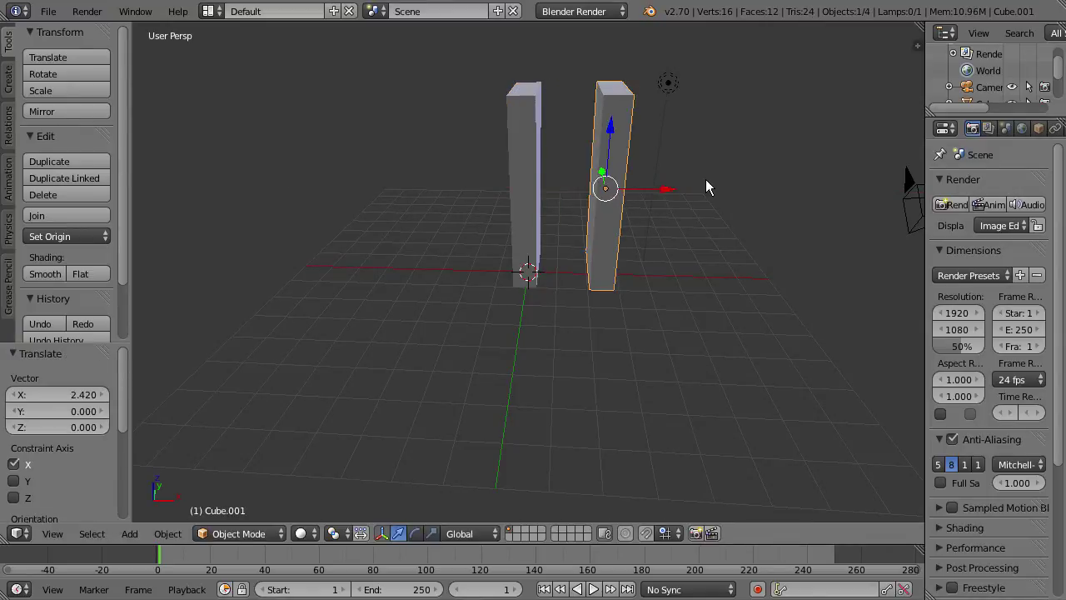
Step: Duplicate the second slab and move the copy 2.779 along X to make a third domino
key("shift+d")
key("Escape")
left_click_drag(672, 193, 797, 163)
middle_click_drag(801, 160, 651, 168)
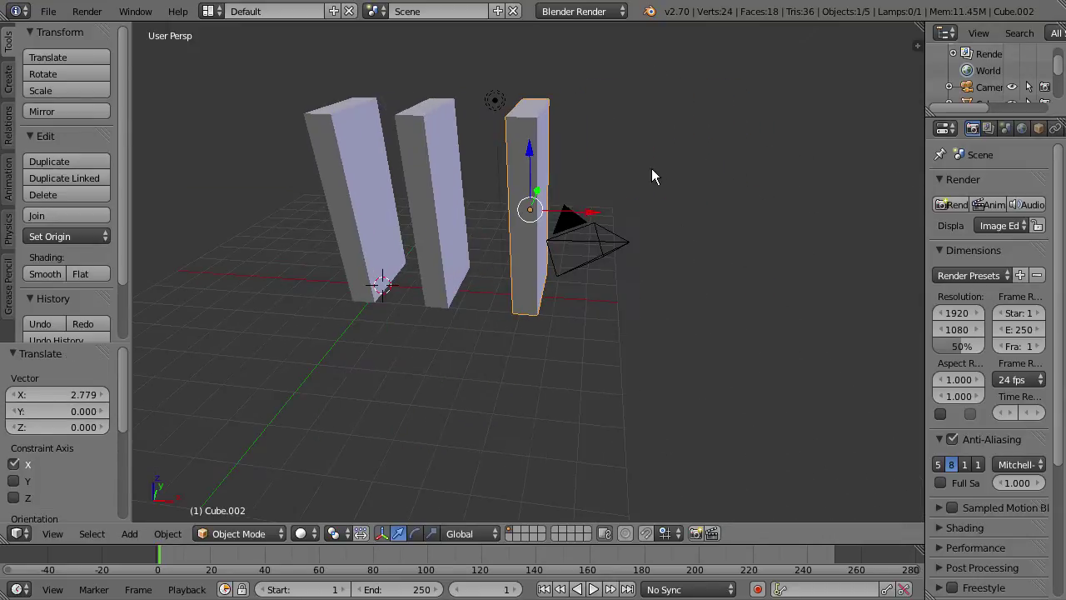
Step: Duplicate the third slab and move the copy 2.692 along X to make a fourth domino
left_click_drag(588, 214, 674, 222)
key("shift+d")
key("Escape")
middle_click_drag(714, 189, 710, 229)
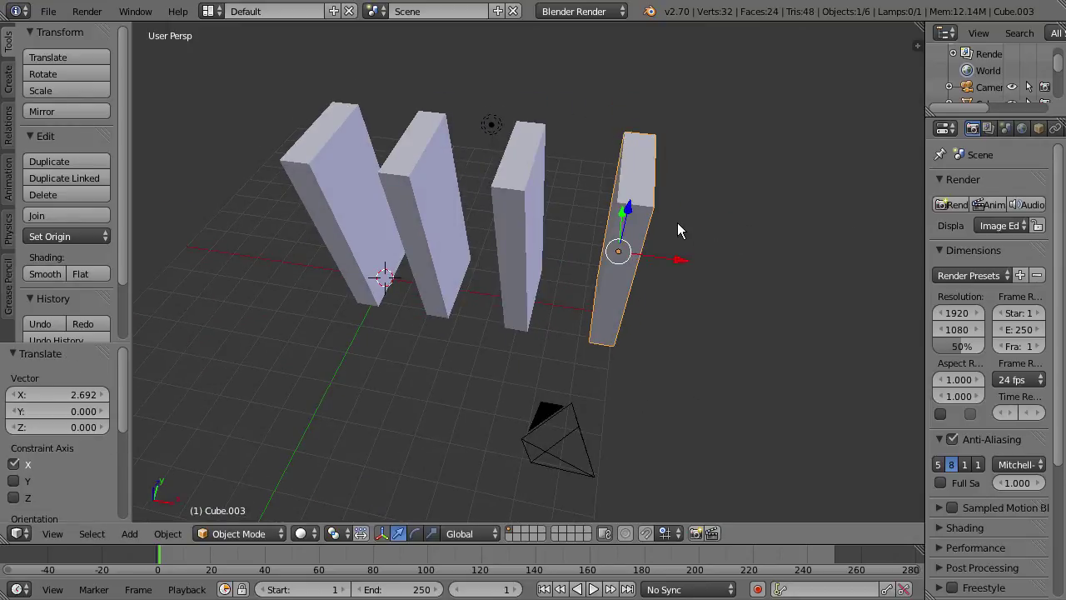
Step: Rotate the fourth slab 10.272° around Z to start a curve in the row
key("r")
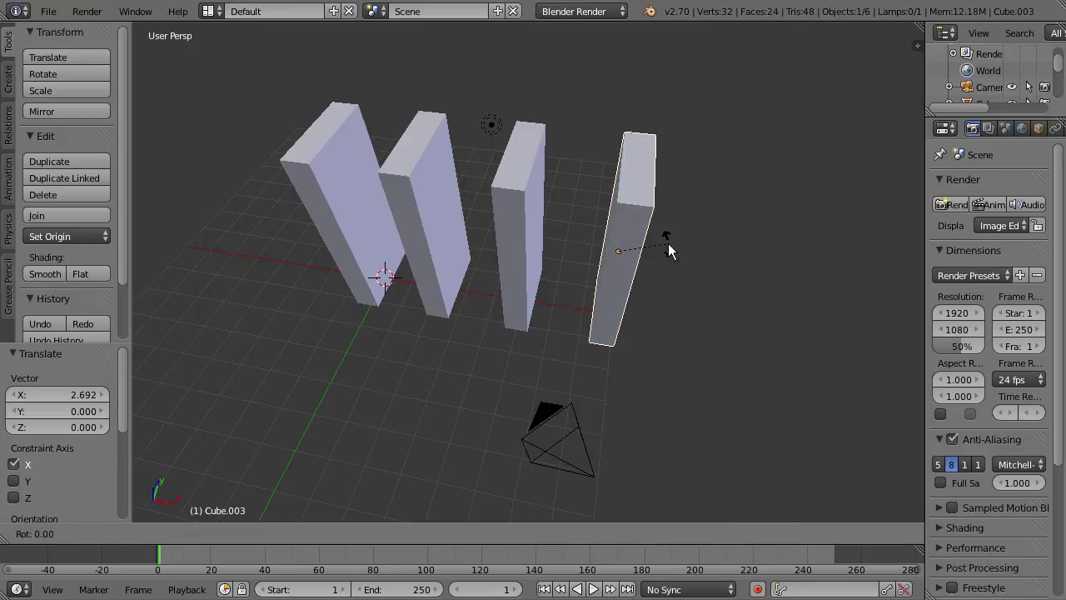
key("z")
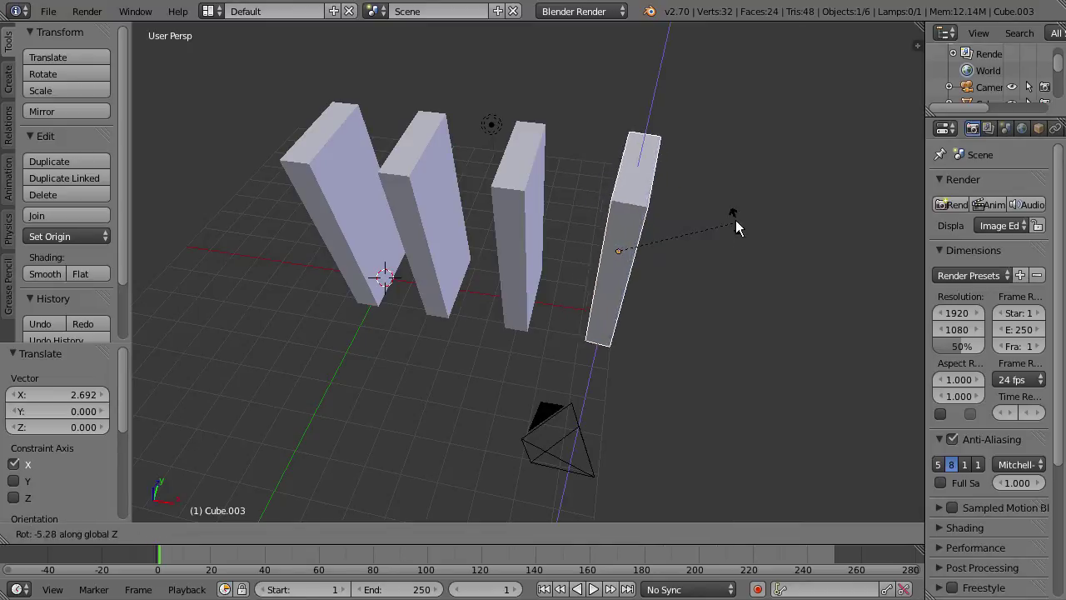
left_click(755, 169)
middle_click_drag(755, 170, 726, 189)
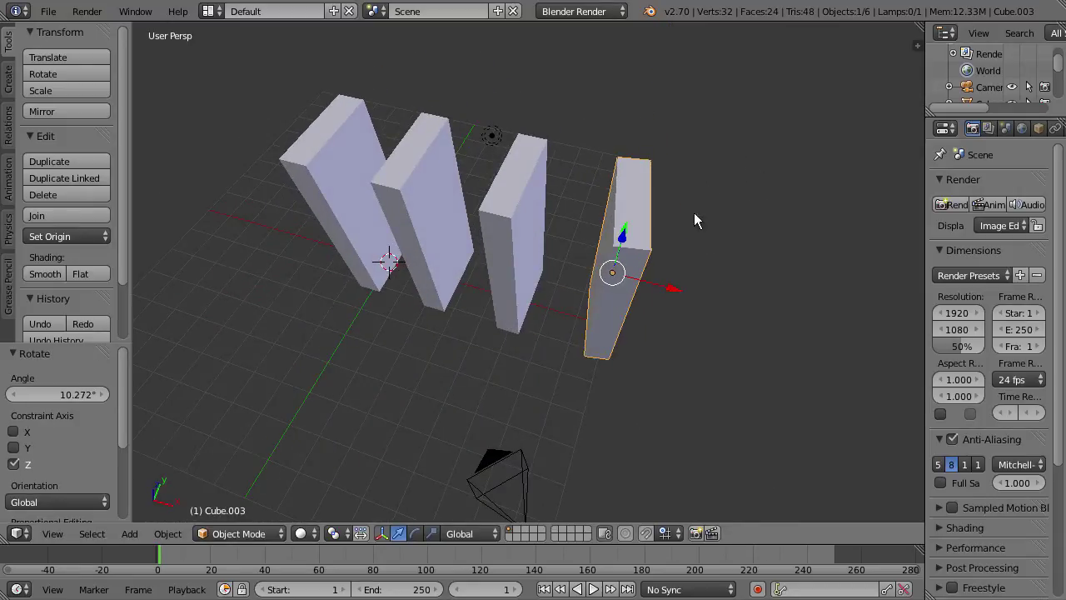
Step: Duplicate the rotated fourth slab and move the copy along X beyond the end of the row
key("shift+d")
right_click(745, 237)
key("g")
key("x")
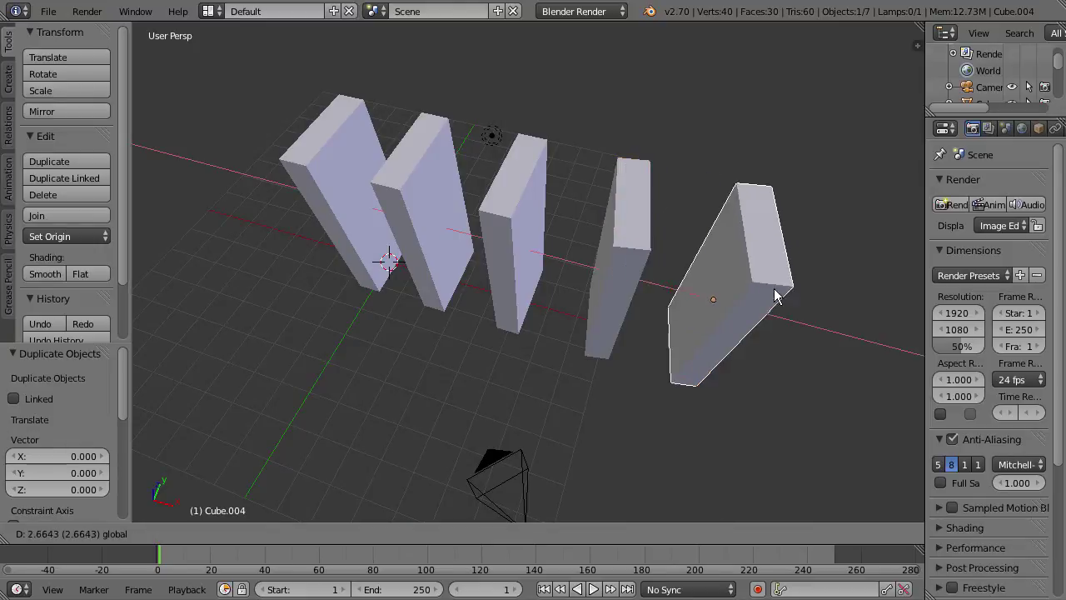
left_click(761, 281)
Step: Shift the fifth slab 0.852 along Y, -0.126 along X and a further 0.111 along Y
middle_click_drag(761, 281, 536, 281)
key("g")
key("y")
left_click(491, 308)
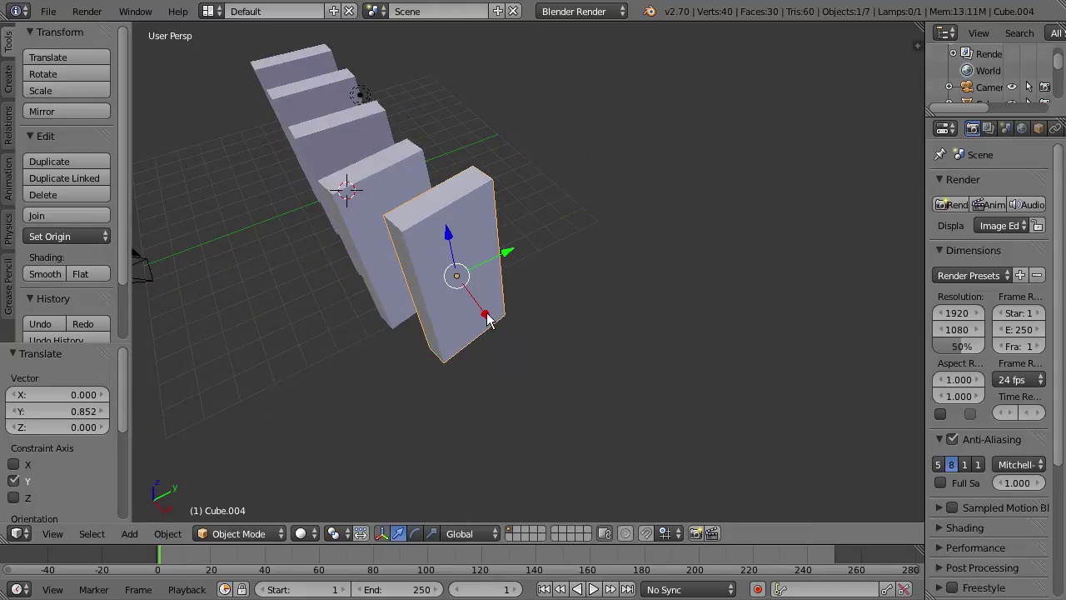
key("g")
key("x")
left_click(488, 312)
middle_click_drag(488, 312, 535, 316)
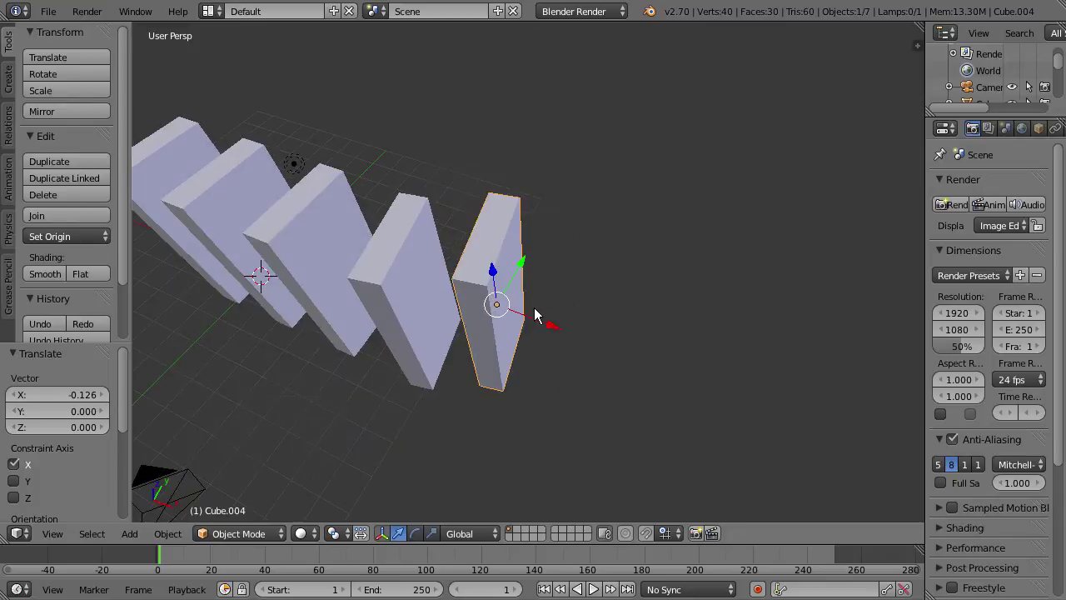
key("g")
key("y")
left_click(528, 269)
Step: Rotate the fifth slab about 15° around Z and move it 0.295 along X
key("r")
key("z")
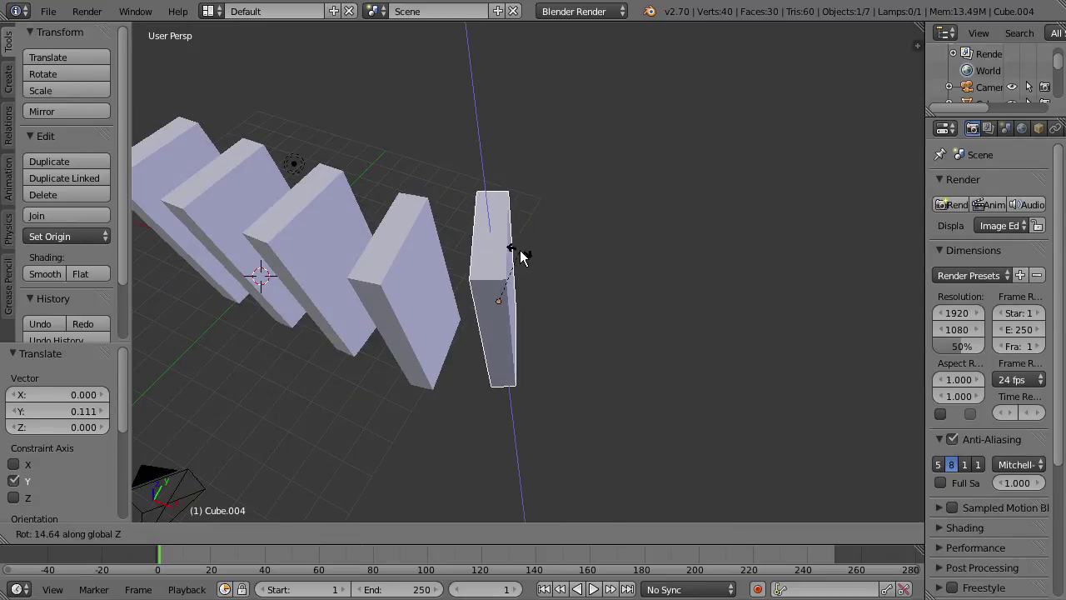
left_click(519, 256)
middle_click_drag(520, 257, 538, 281)
key("g")
key("x")
left_click(575, 314)
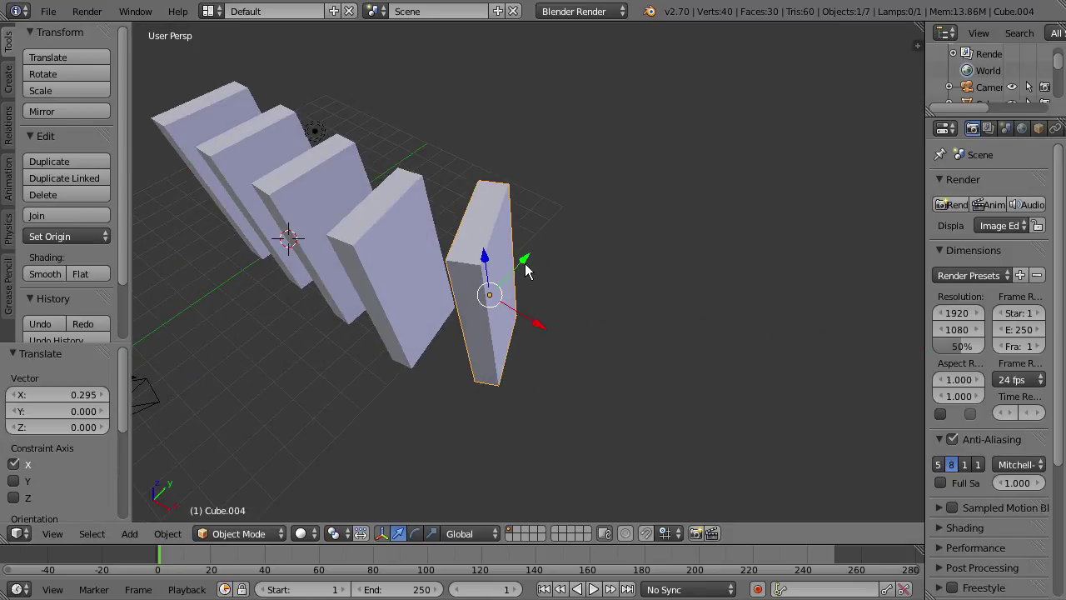
Step: Duplicate the fifth slab and move the copy 1.390 along Y
key("shift+d")
right_click(525, 265)
key("g")
key("y")
left_click(554, 290)
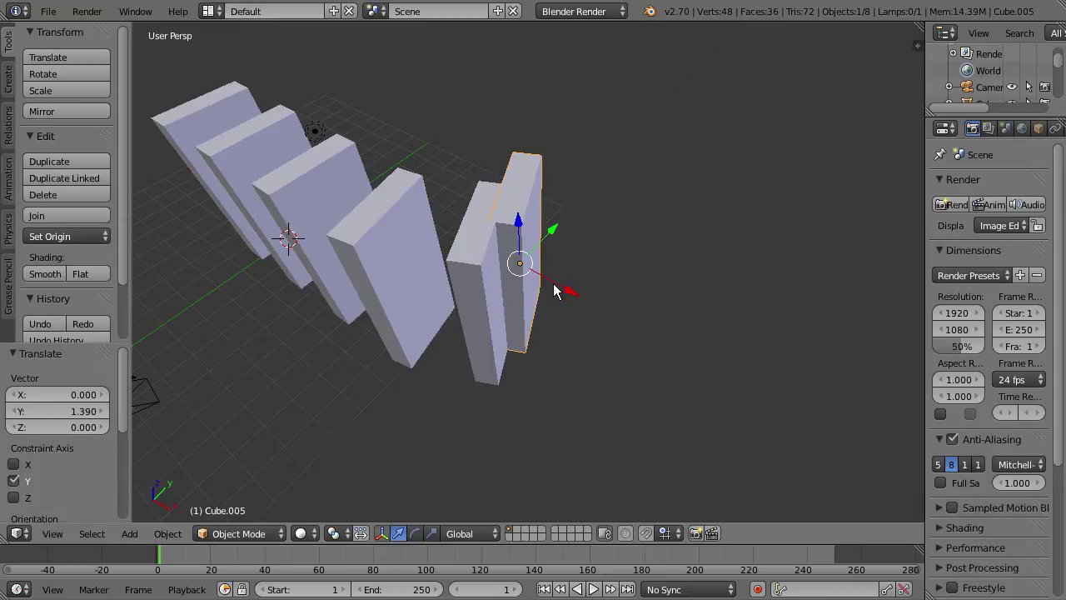
Step: Reposition the sixth slab along X and Y so it stands beyond the fifth slab and continues the curve
key("g")
key("y")
left_click(612, 292)
key("g")
key("y")
left_click(629, 271)
middle_click_drag(631, 267, 557, 284)
key("g")
key("y")
left_click(563, 289)
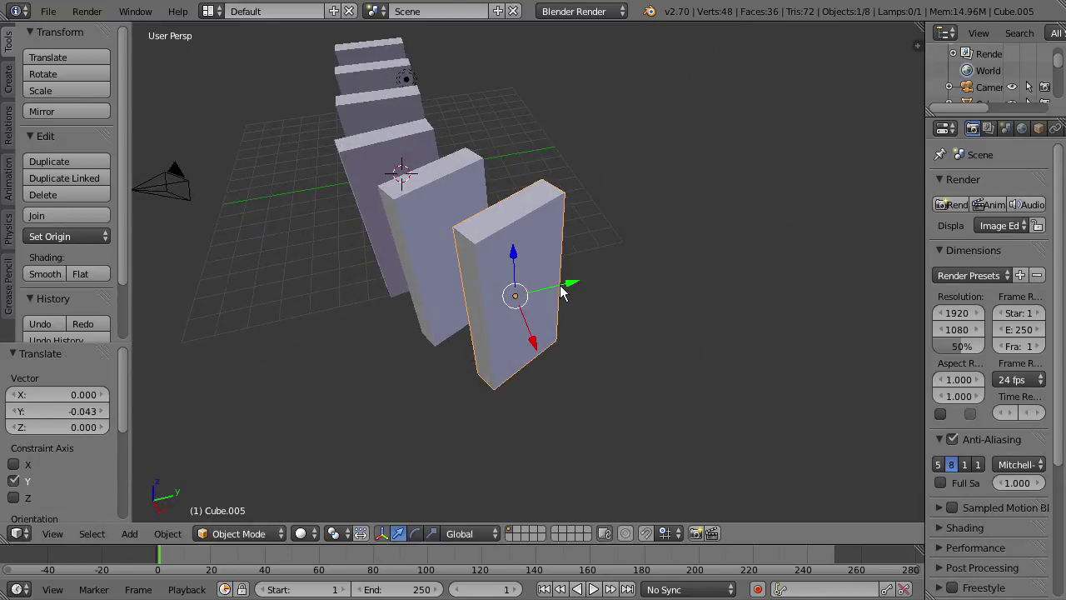
Step: Rotate the sixth slab about 24° around Z to follow the curve
key("r")
key("z")
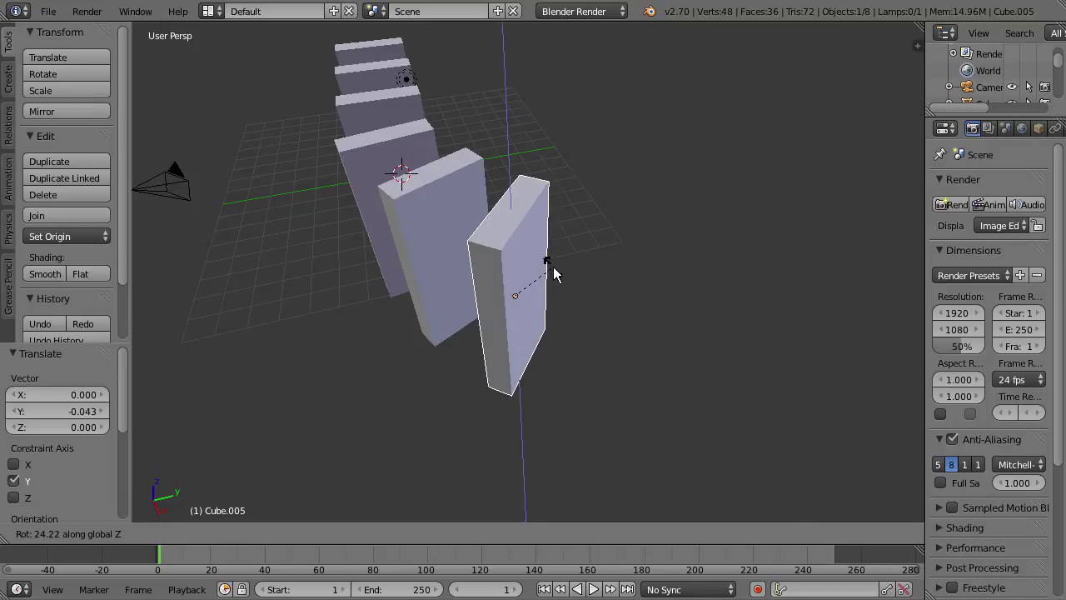
left_click(552, 272)
middle_click_drag(551, 272, 602, 286)
Step: Nudge the sixth slab 0.098 along Y and about 0.11 along X
key("g")
key("y")
left_click(613, 334)
key("g")
key("x")
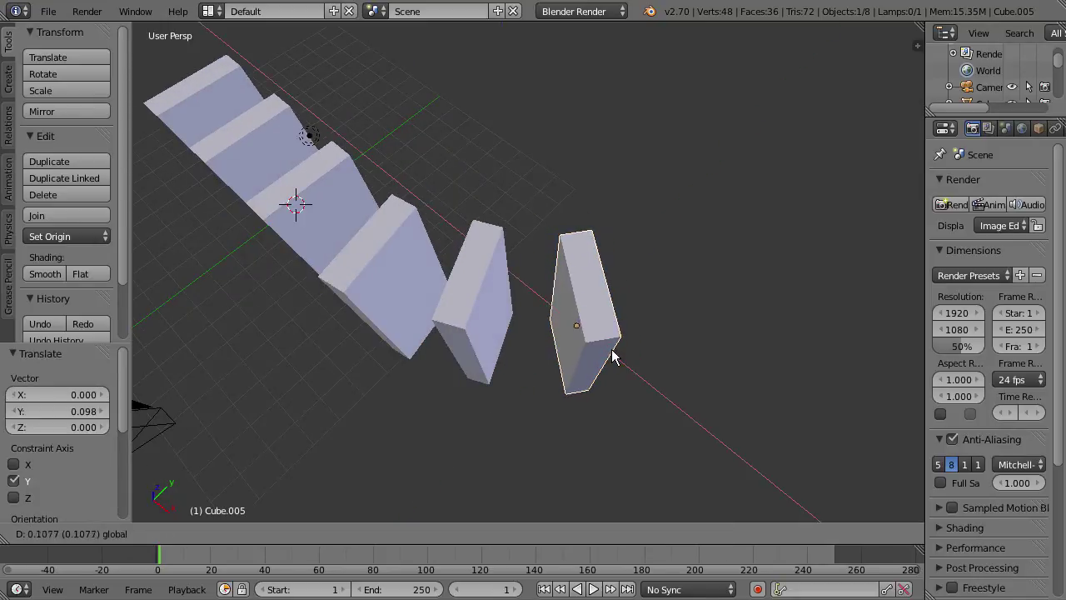
left_click(614, 356)
Step: Move the fifth slab -0.116 along Y to even out the curve
key("g")
key("y")
left_click(500, 283)
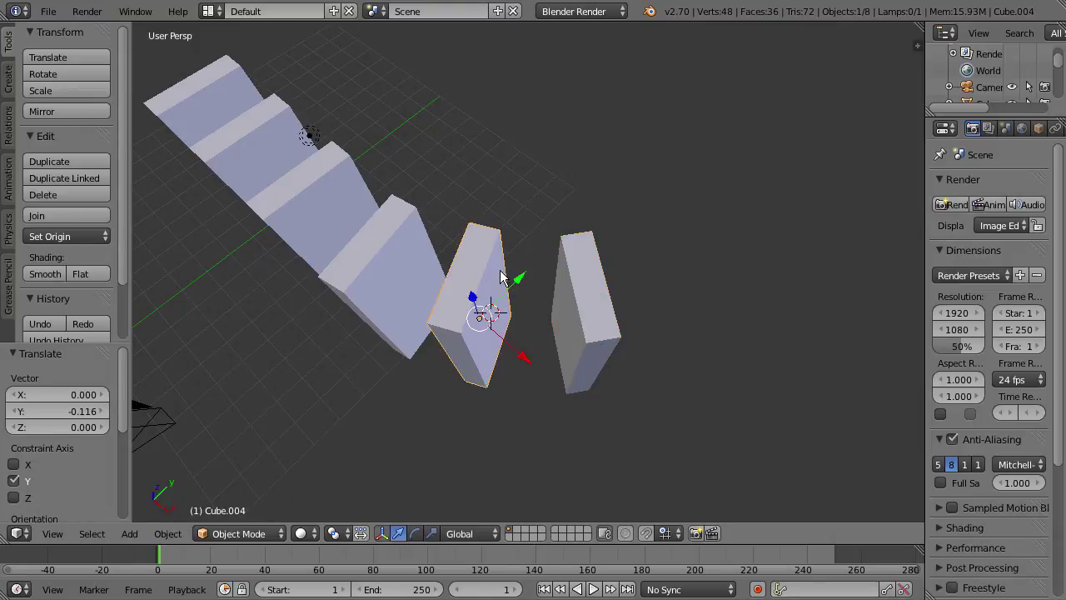
Step: Duplicate the first slab of the row and move the copy -2.781 along X
middle_click_drag(499, 283, 330, 322)
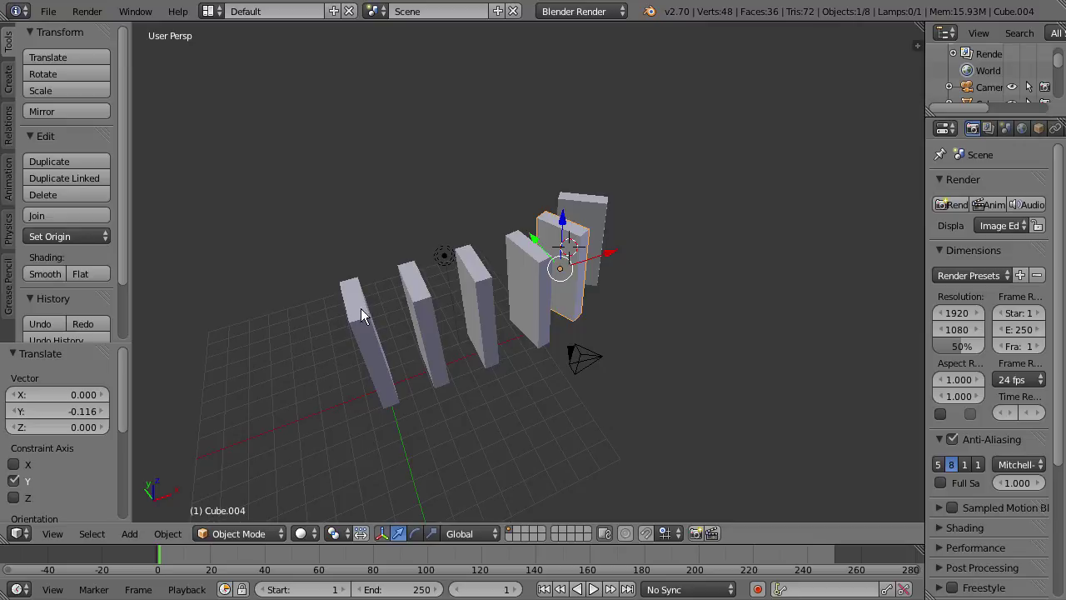
right_click(360, 297)
middle_click_drag(329, 245, 287, 225)
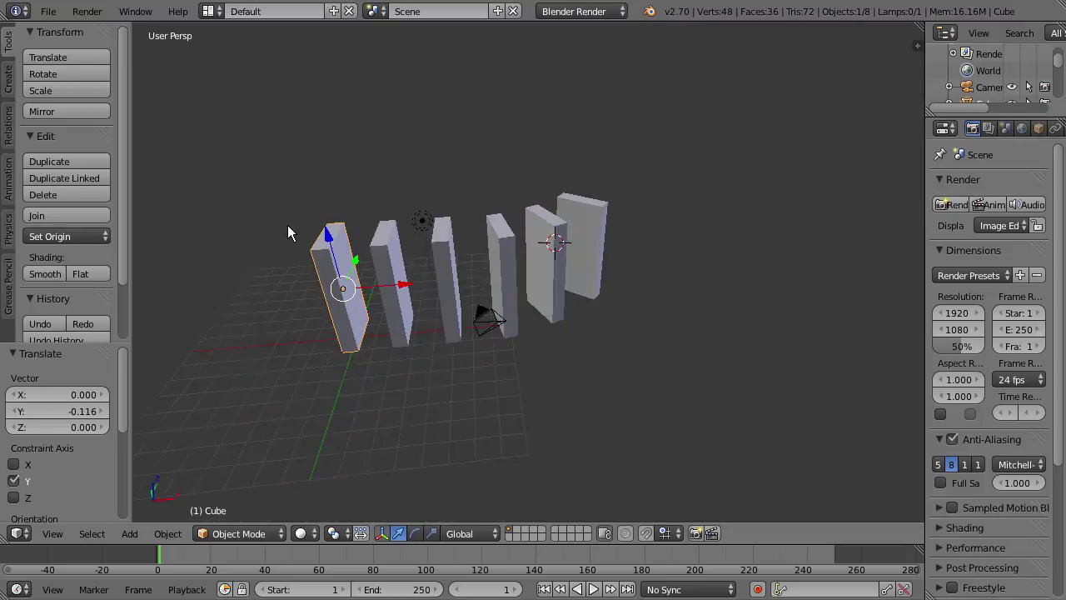
middle_click_drag(222, 228, 297, 236)
key("shift+d")
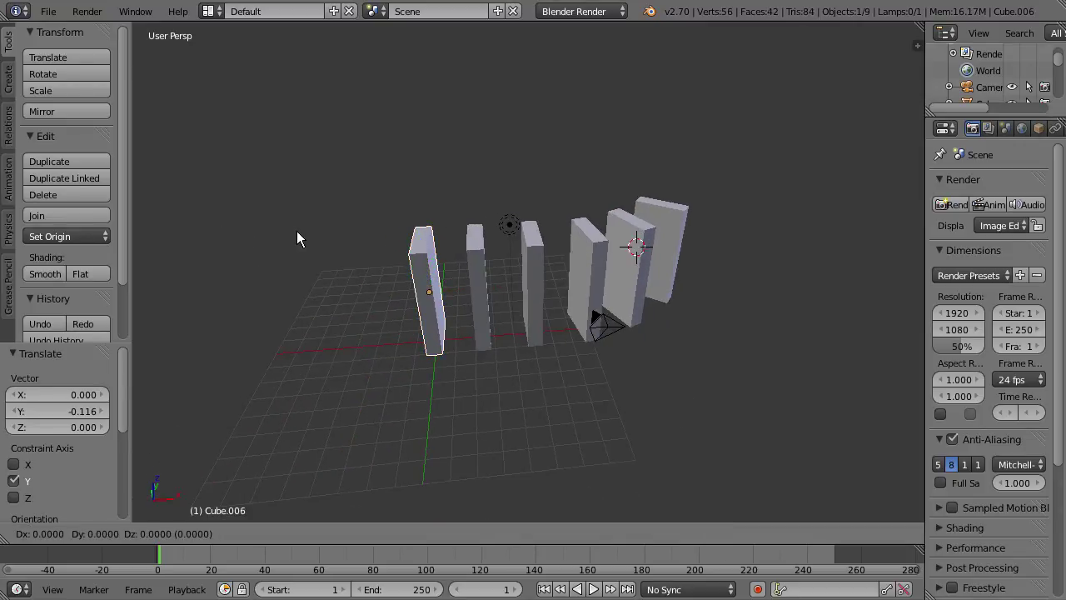
key("Escape")
left_click_drag(469, 290, 427, 275)
middle_click_drag(427, 275, 450, 258)
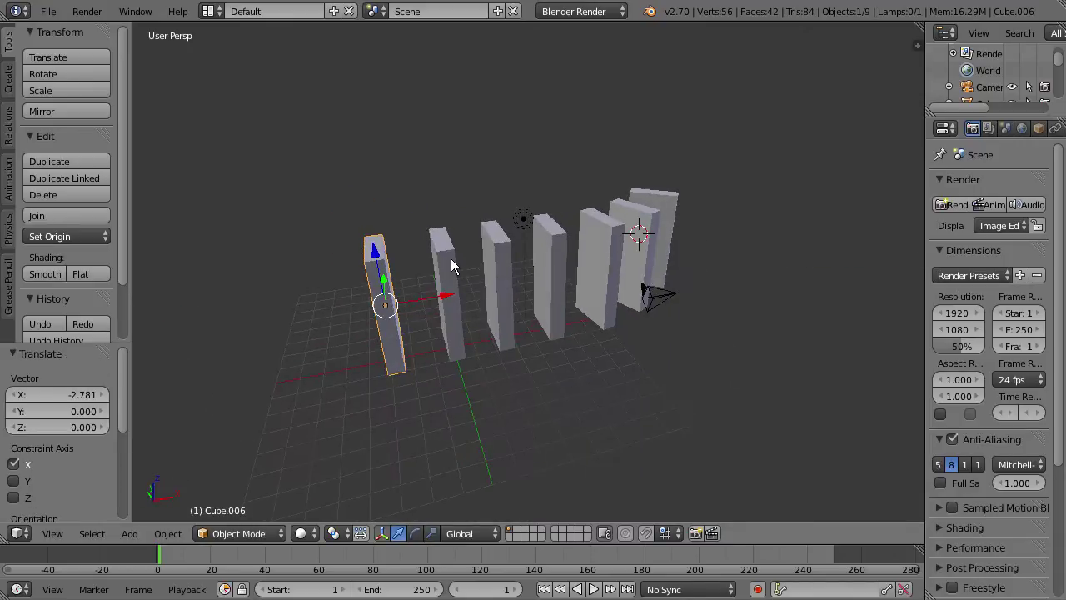
Step: Duplicate the newest slab and move the copy -2.670 along X to extend the straight end of the row
left_click_drag(436, 296, 376, 300)
key("shift+d")
key("Escape")
middle_click_drag(377, 300, 305, 292)
Step: Select the last slab on the curved end and show its physics settings in a widened properties editor
middle_click_drag(640, 223, 551, 200)
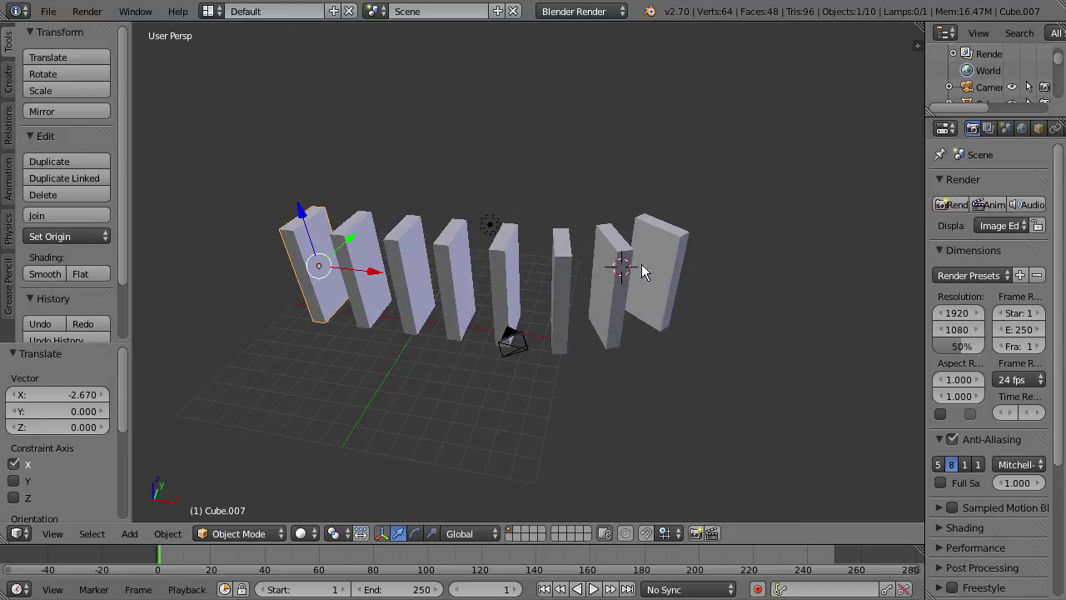
middle_click_drag(701, 219, 678, 219)
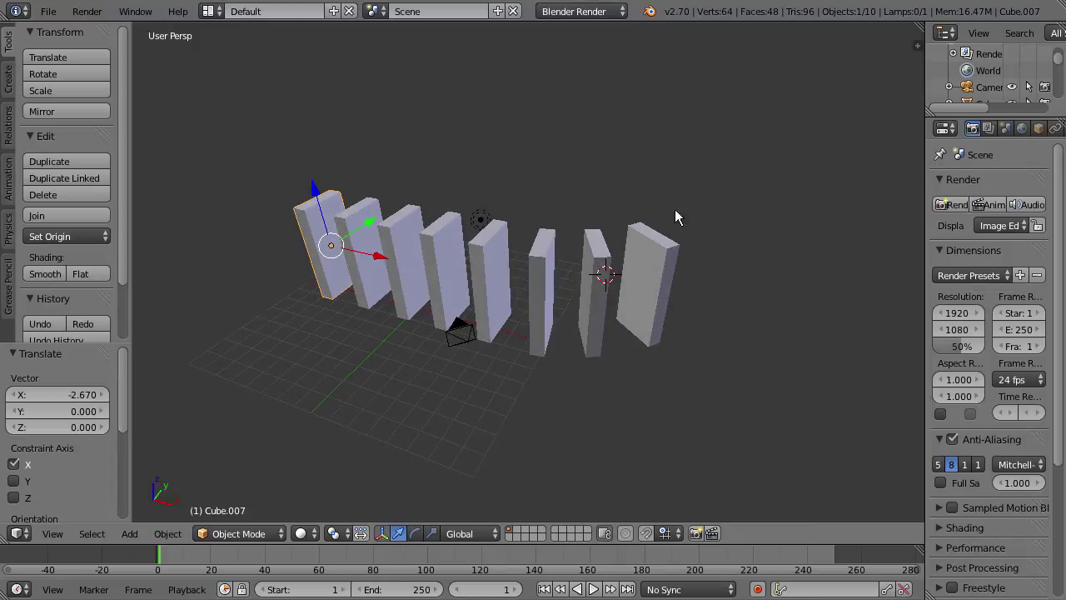
middle_click_drag(606, 254, 550, 196)
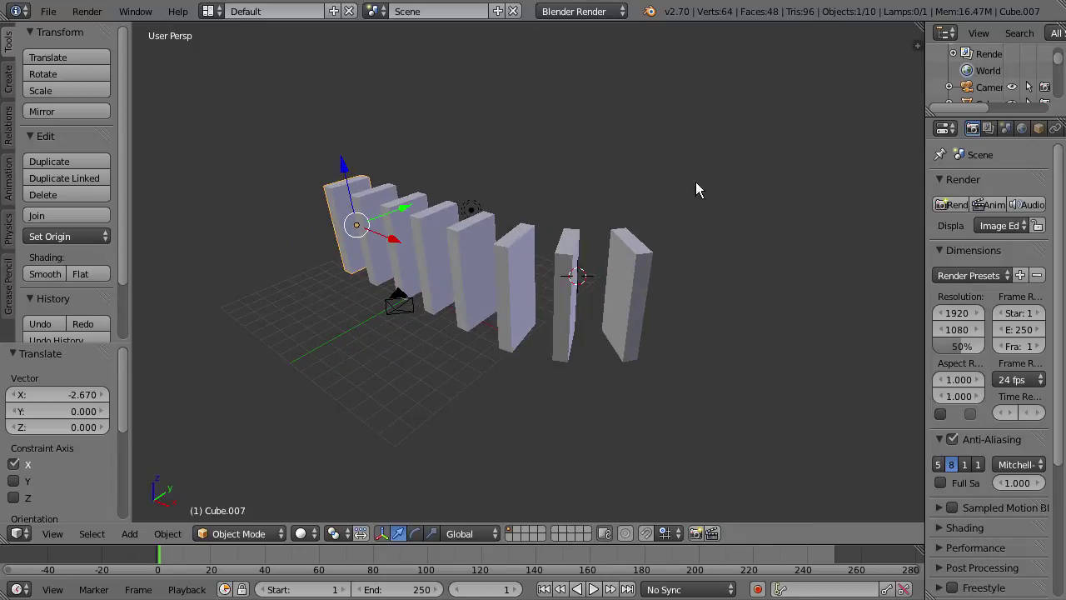
right_click(627, 250)
middle_click_drag(627, 250, 776, 266)
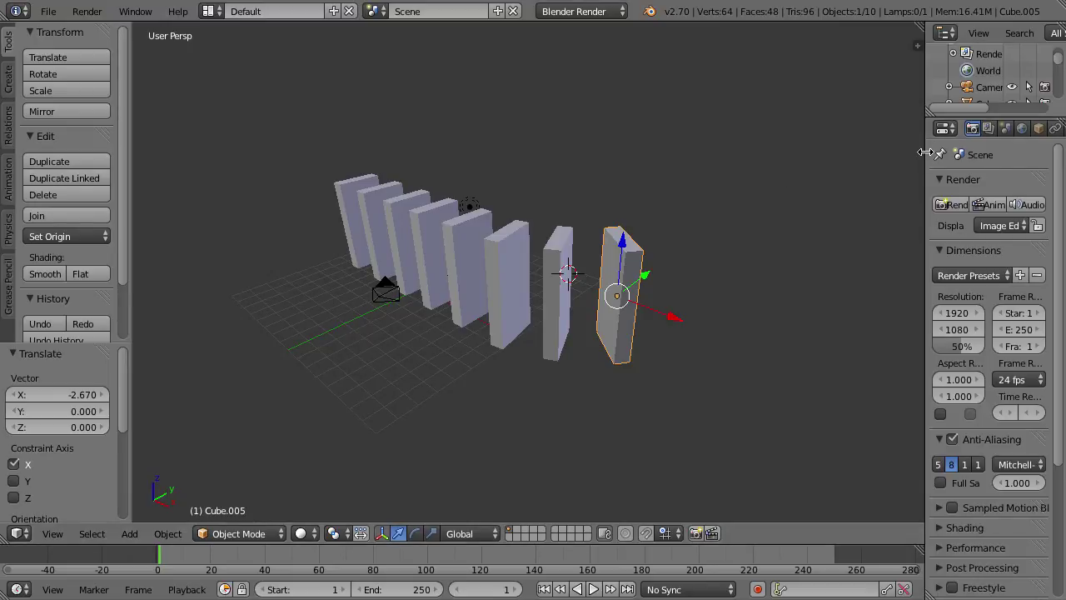
left_click_drag(924, 152, 824, 158)
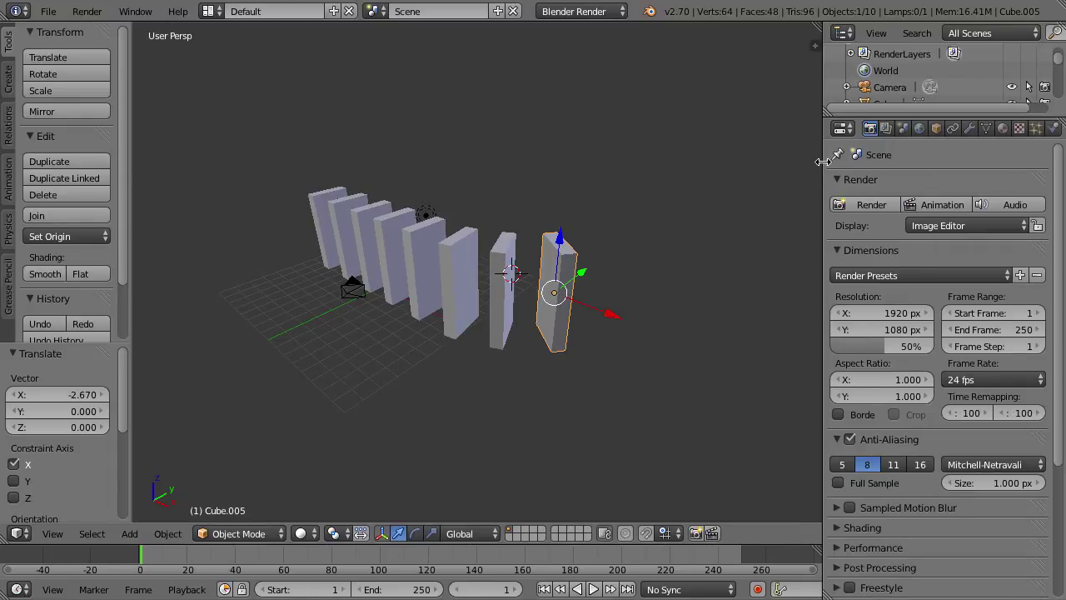
left_click(1054, 129)
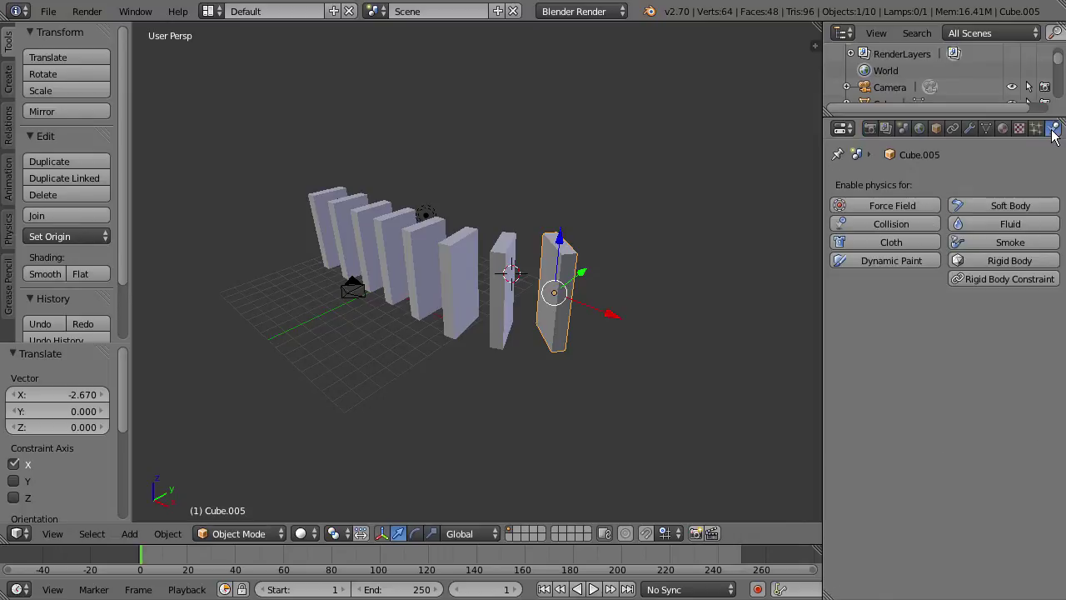
Step: Enable Rigid Body physics of the Active type on the last slab at the curved end
left_click(1018, 260)
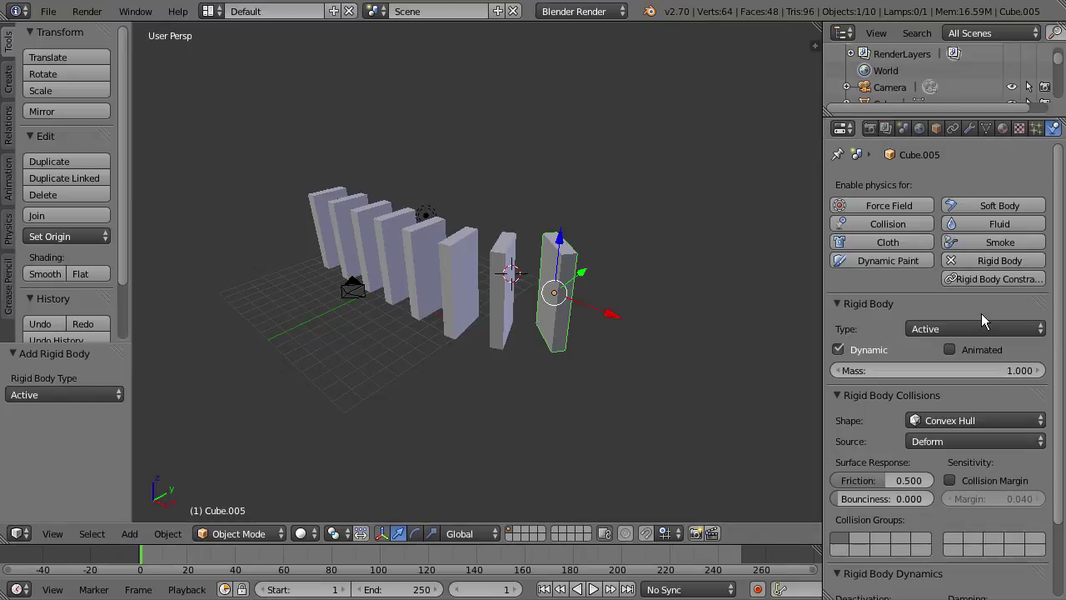
middle_click_drag(716, 250, 734, 231)
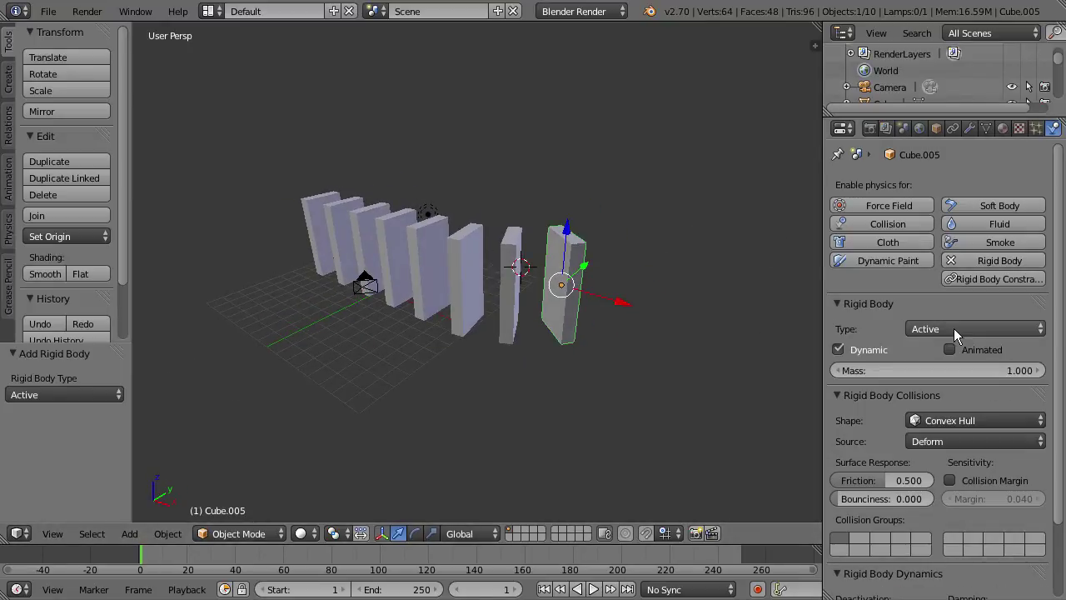
Step: Play the simulation to watch the end slab's motion from several angles, and return to frame 2
left_click(593, 589)
middle_click_drag(573, 418, 433, 568)
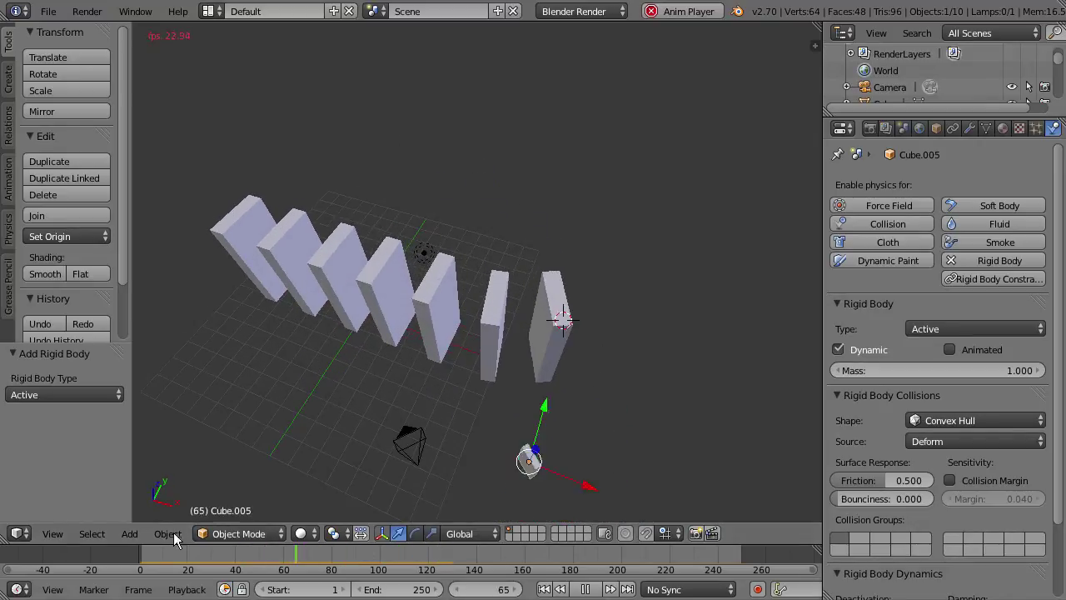
key("shift+Left")
middle_click_drag(174, 537, 608, 383)
key("alt+a")
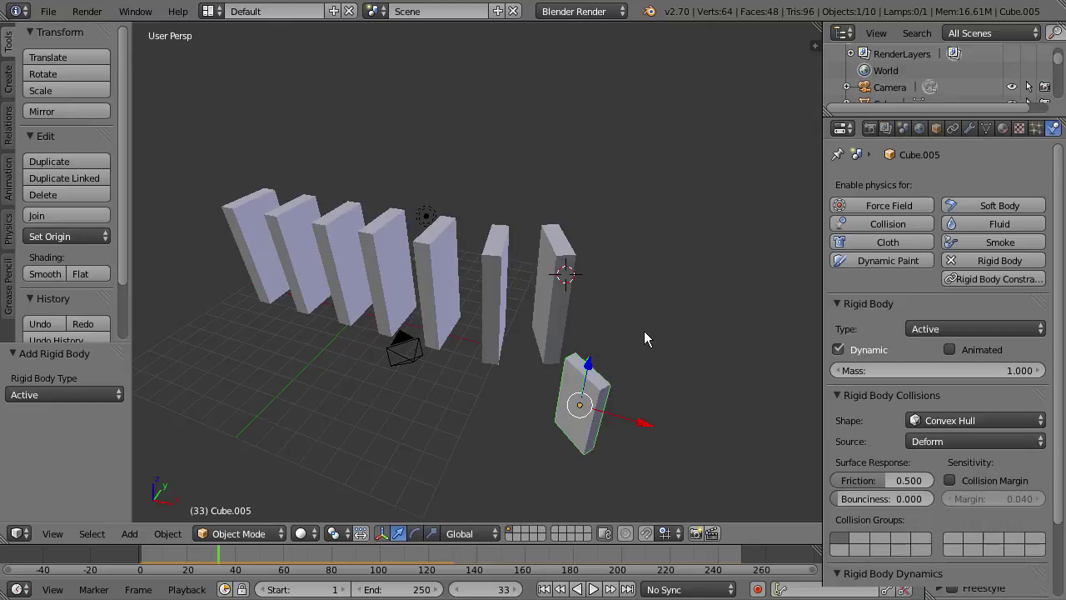
middle_click_drag(644, 337, 408, 509)
left_click(146, 561)
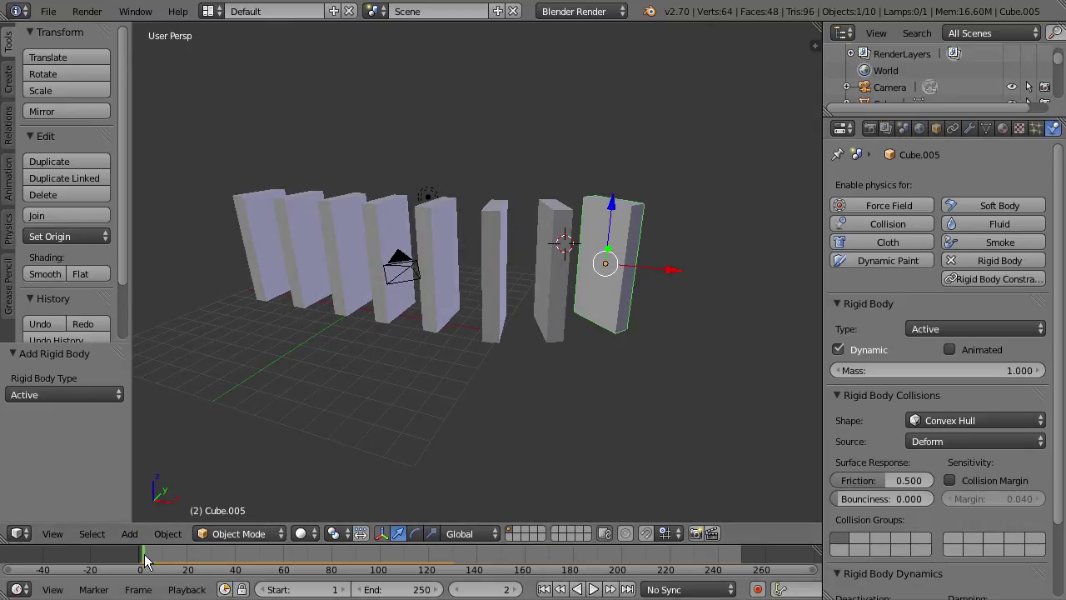
key("Right")
Step: Add a plane mesh and lower it along Z to the base of the slabs as a ground
left_click(10, 81)
left_click(70, 74)
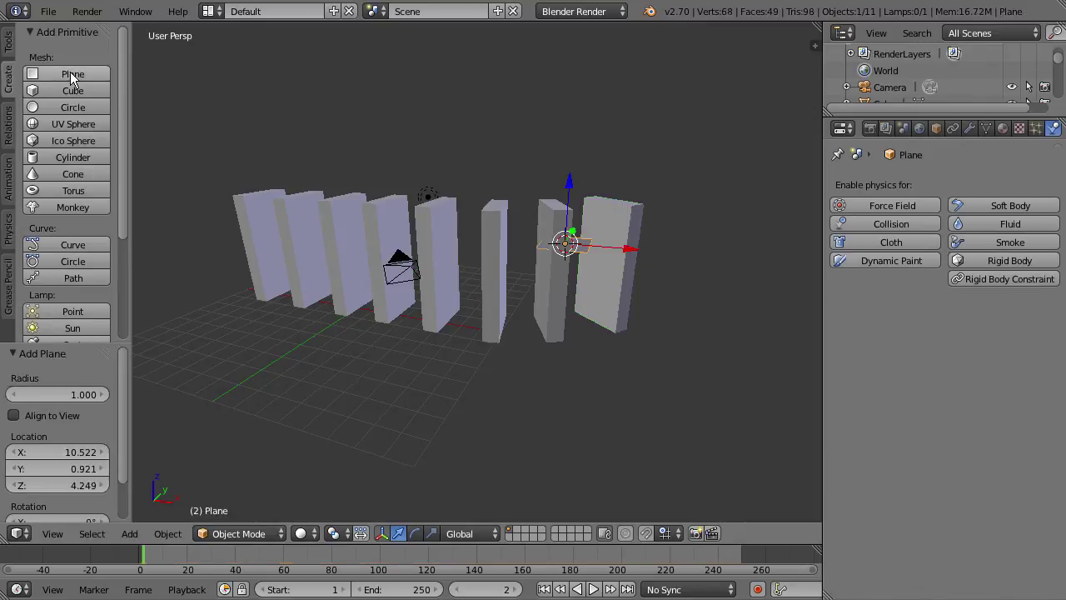
left_click_drag(569, 187, 564, 288)
middle_click_drag(564, 288, 563, 250)
left_click_drag(563, 250, 563, 239)
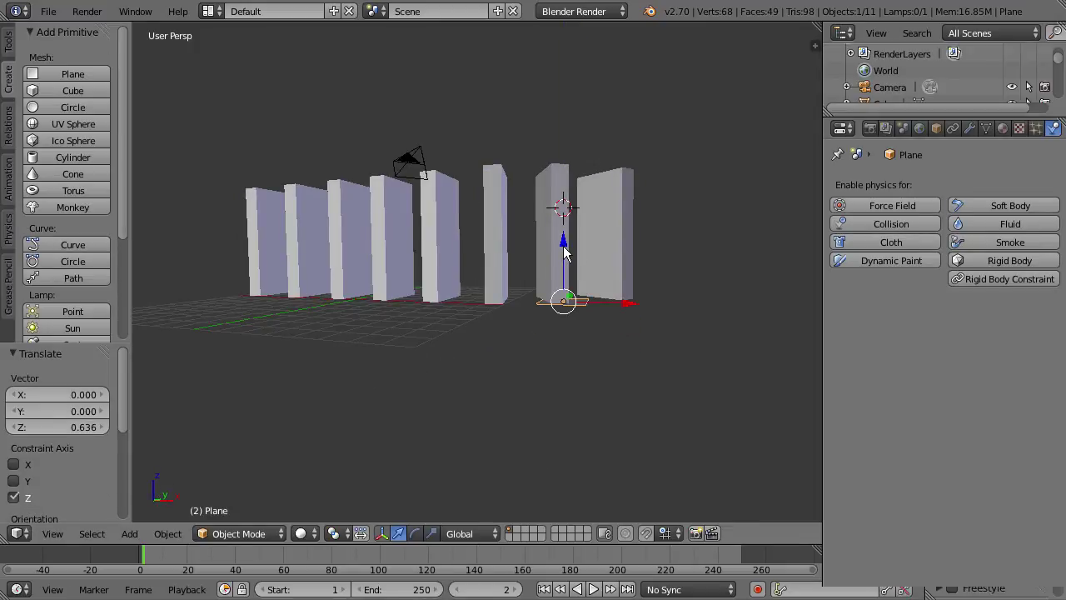
Step: Scale the plane by 7.453 and again by -3.160 so it extends well beyond the row of slabs
scroll(565, 239, "down", 3)
middle_click_drag(565, 246, 546, 284)
key("s")
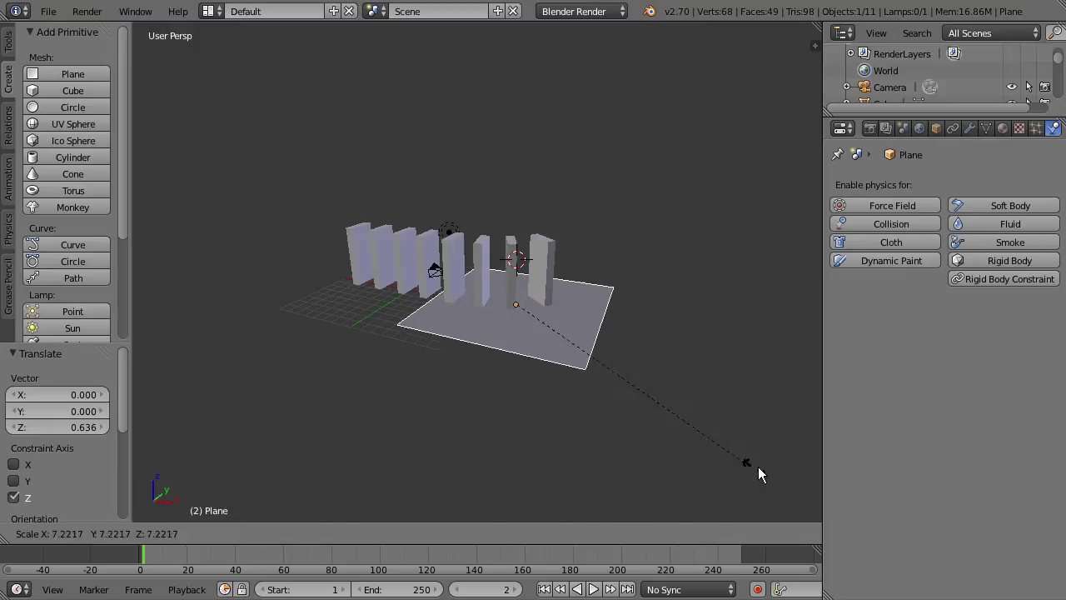
left_click(760, 472)
scroll(567, 331, "down", 2)
key("s")
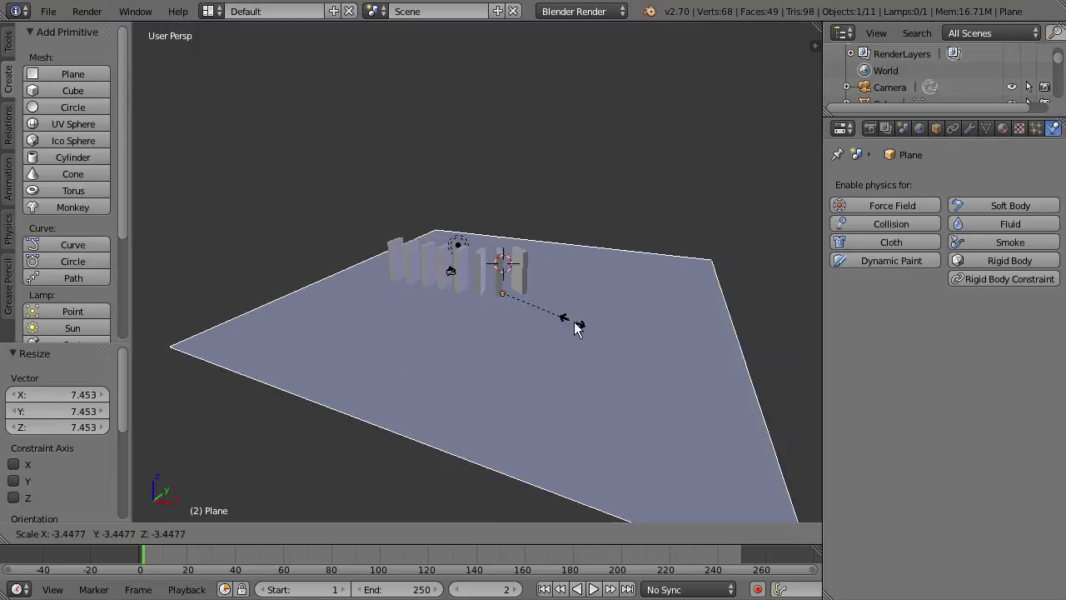
left_click(566, 321)
Step: Move the plane -6.861 along X to centre it under the row of slabs
key("g")
key("x")
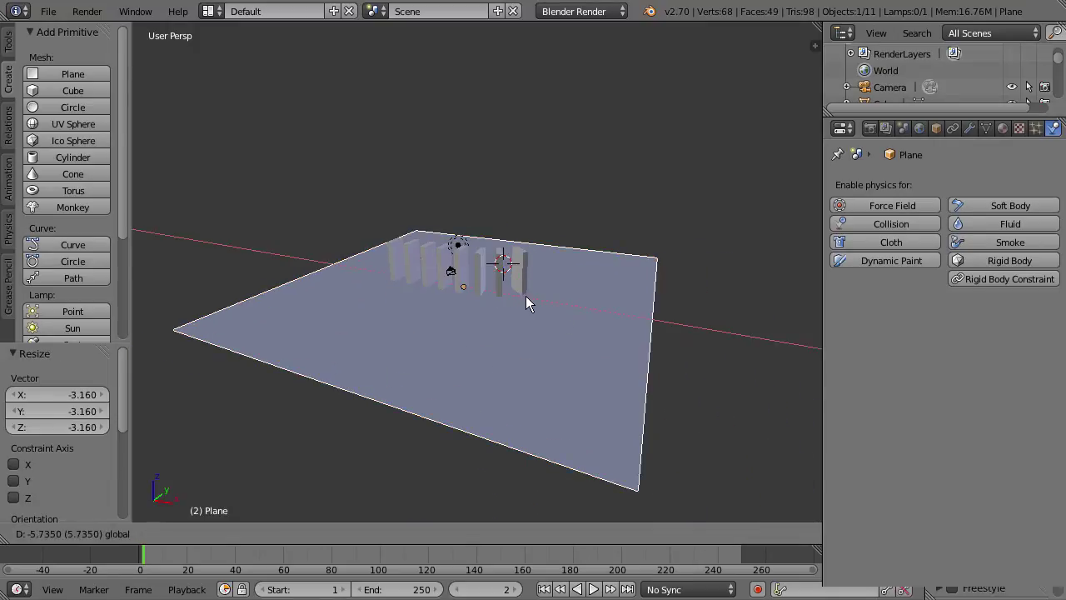
left_click(527, 298)
Step: Fine-tune the ground plane's height against the slab bases with Z moves of -0.075 and 0.072
scroll(529, 300, "up", 4)
scroll(466, 282, "up", 2)
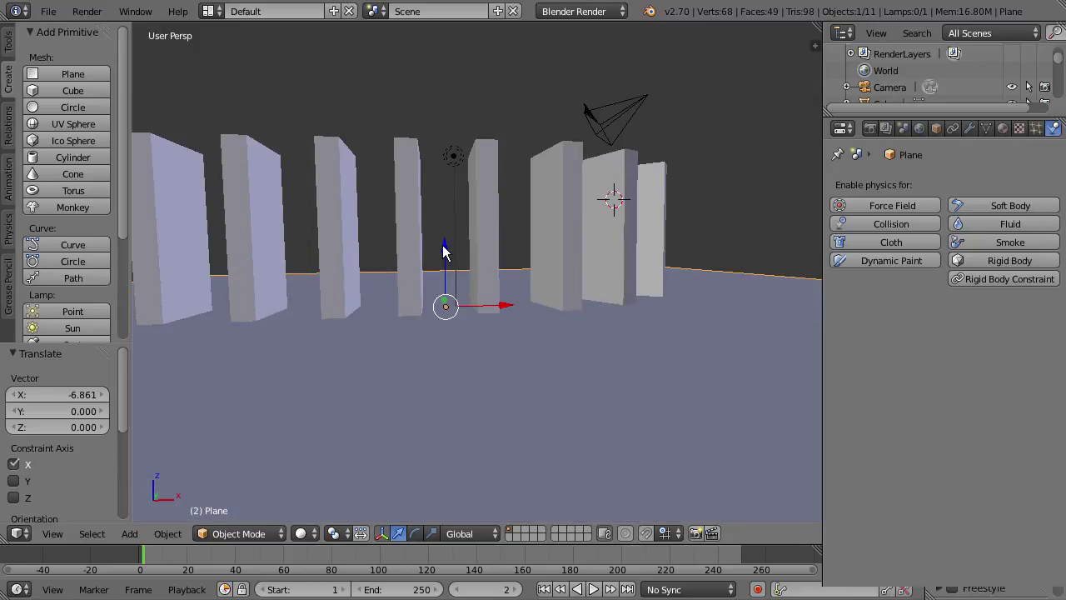
key("g")
key("z")
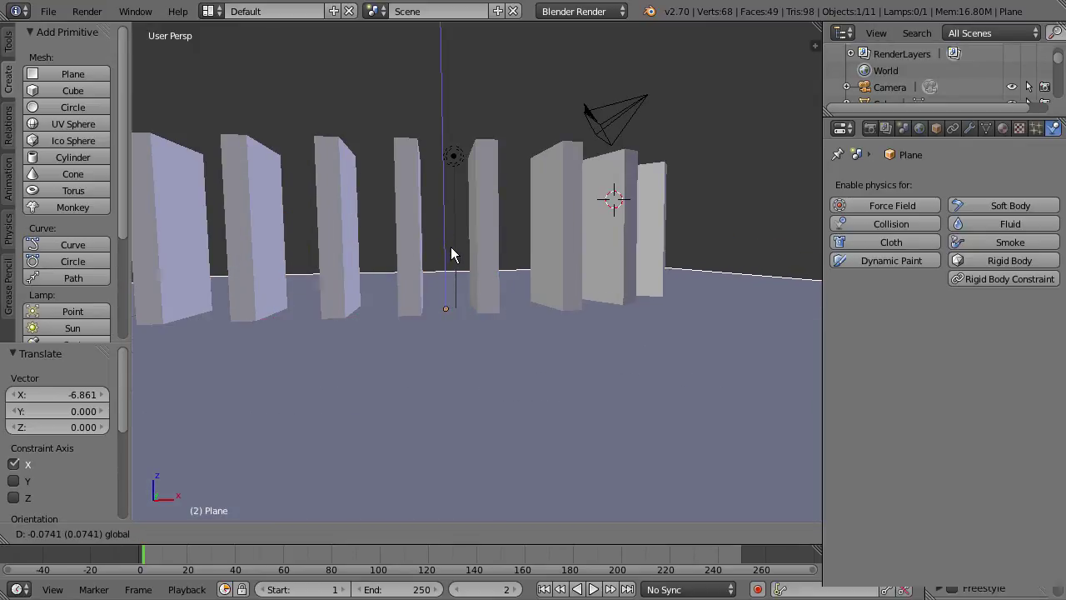
left_click(452, 248)
middle_click_drag(451, 247, 390, 252)
key("g")
key("z")
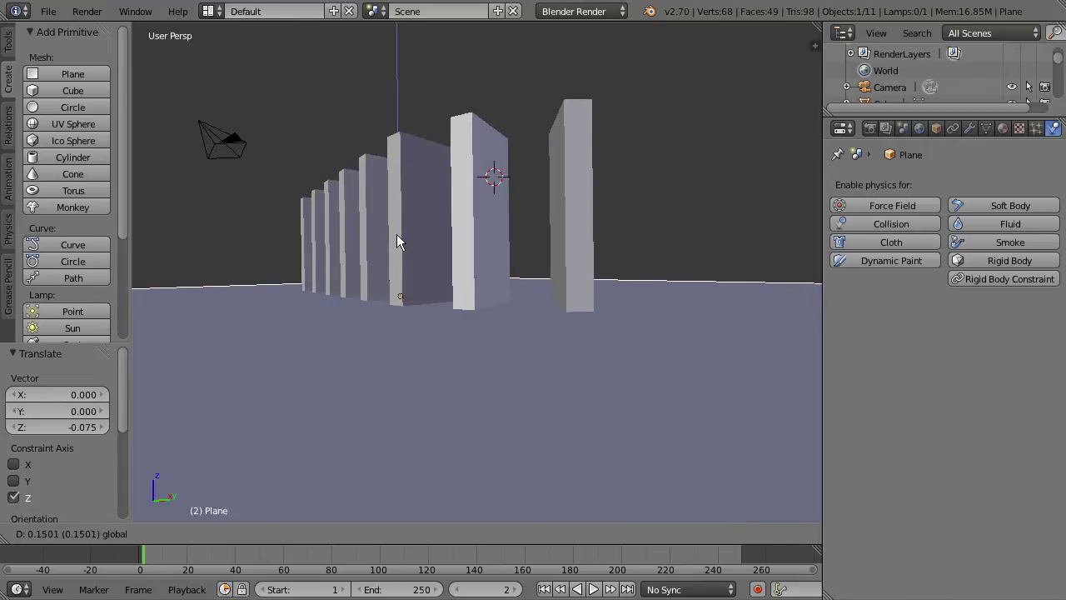
left_click(397, 236)
scroll(423, 242, "down", 2)
middle_click_drag(424, 241, 501, 277)
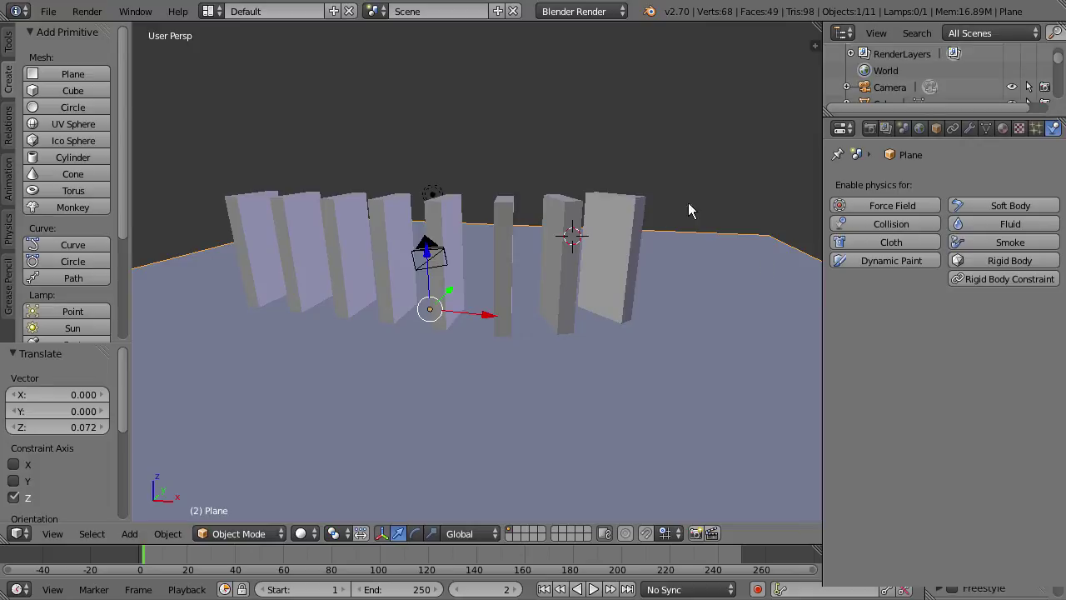
Step: Enable Rigid Body physics on the ground plane and set its type to Passive
middle_click_drag(689, 203, 674, 198)
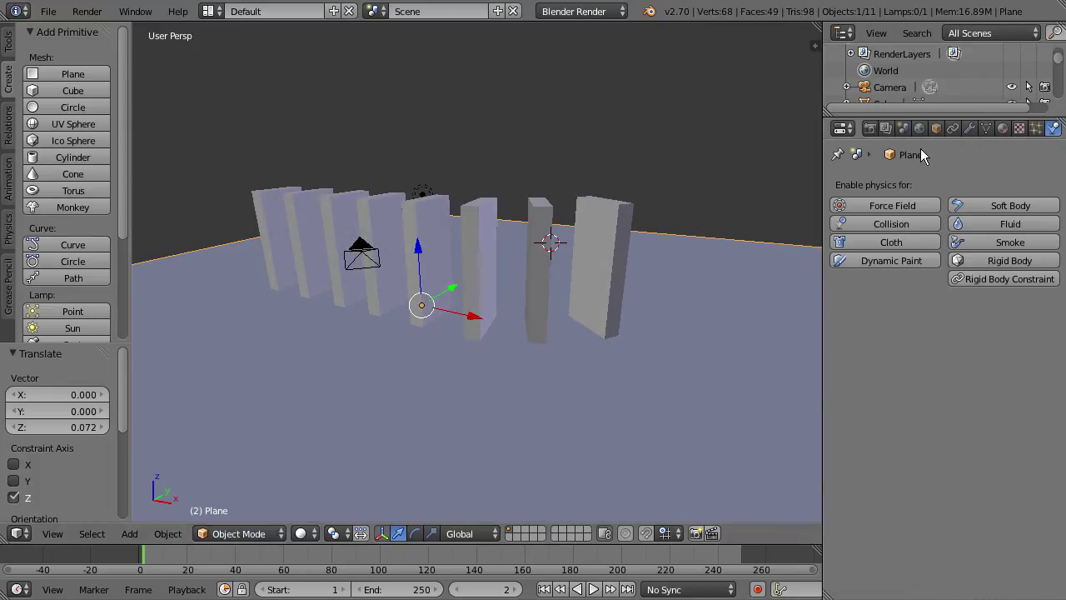
left_click(1009, 259)
left_click(915, 331)
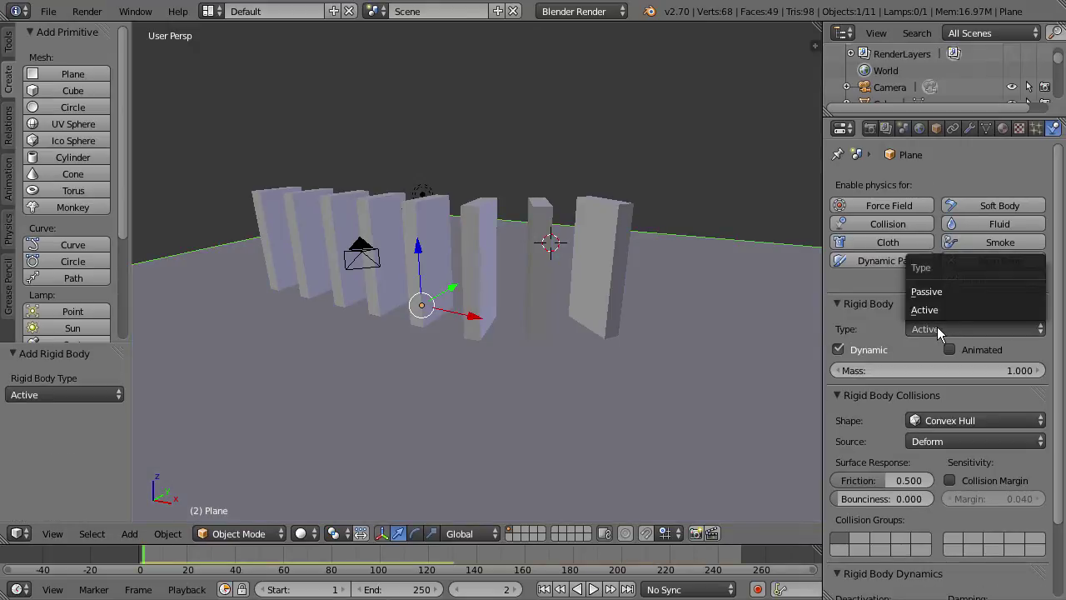
left_click(948, 293)
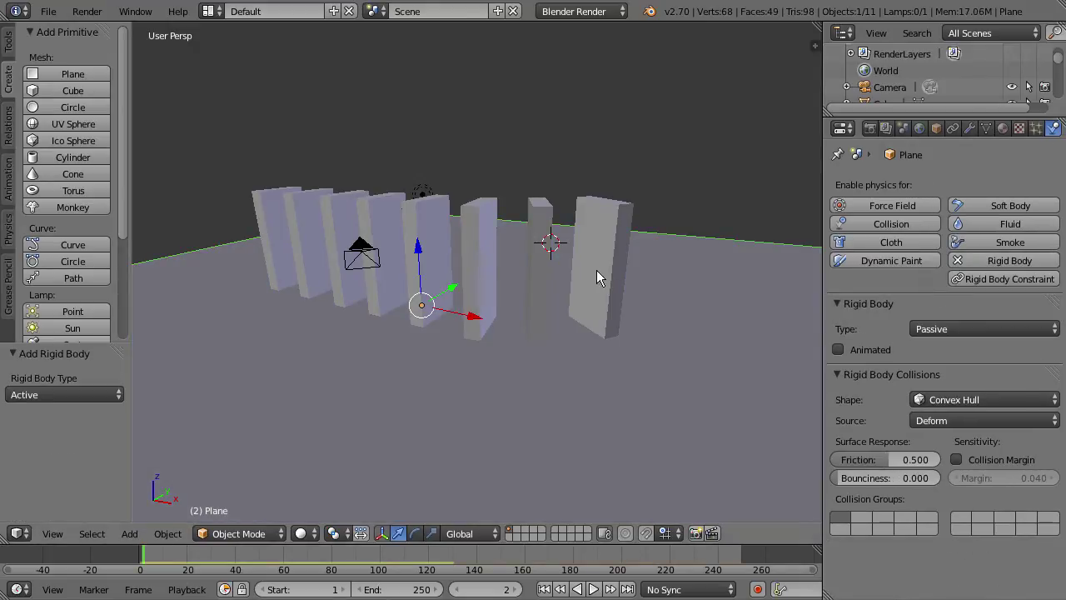
Step: Replay the simulation from the start several times to examine how the end slab behaves on the ground plane, and stop playback
middle_click_drag(596, 270, 583, 288)
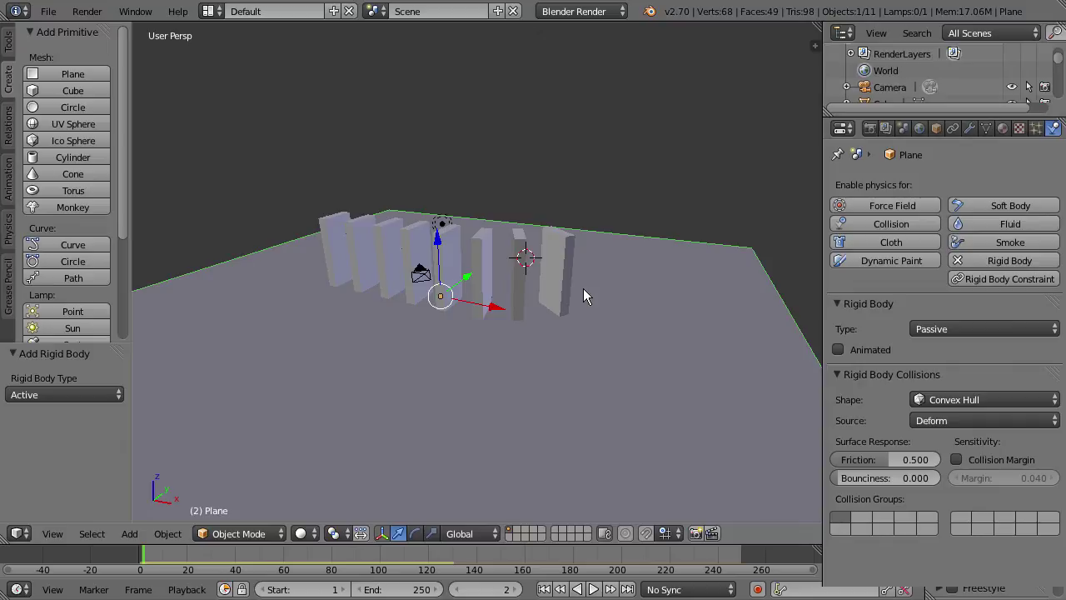
left_click(143, 552)
middle_click_drag(217, 504, 554, 562)
left_click(592, 589)
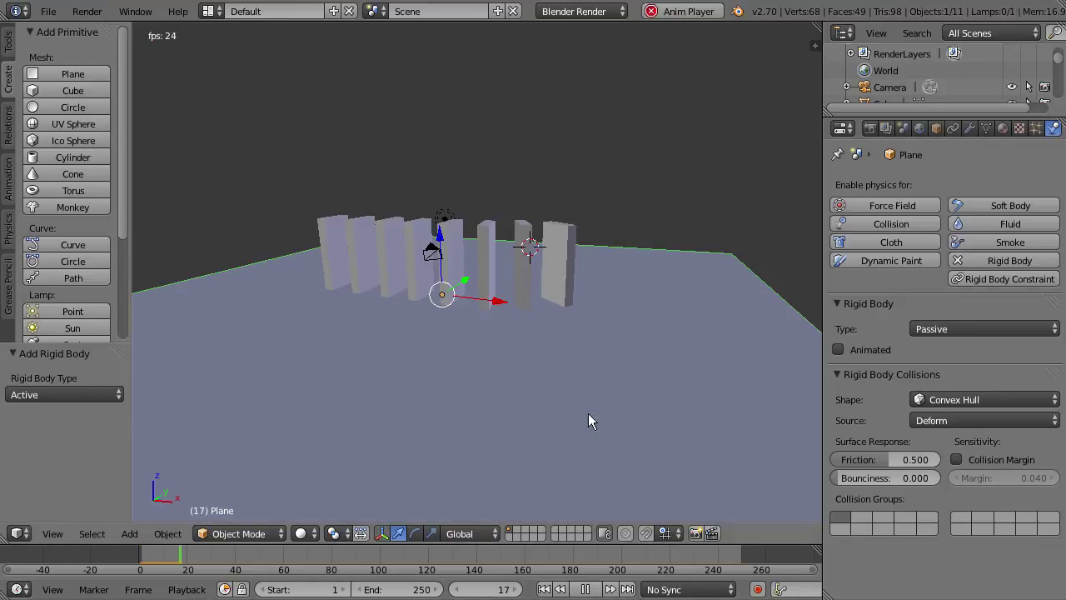
middle_click_drag(588, 413, 191, 543)
left_click(143, 552)
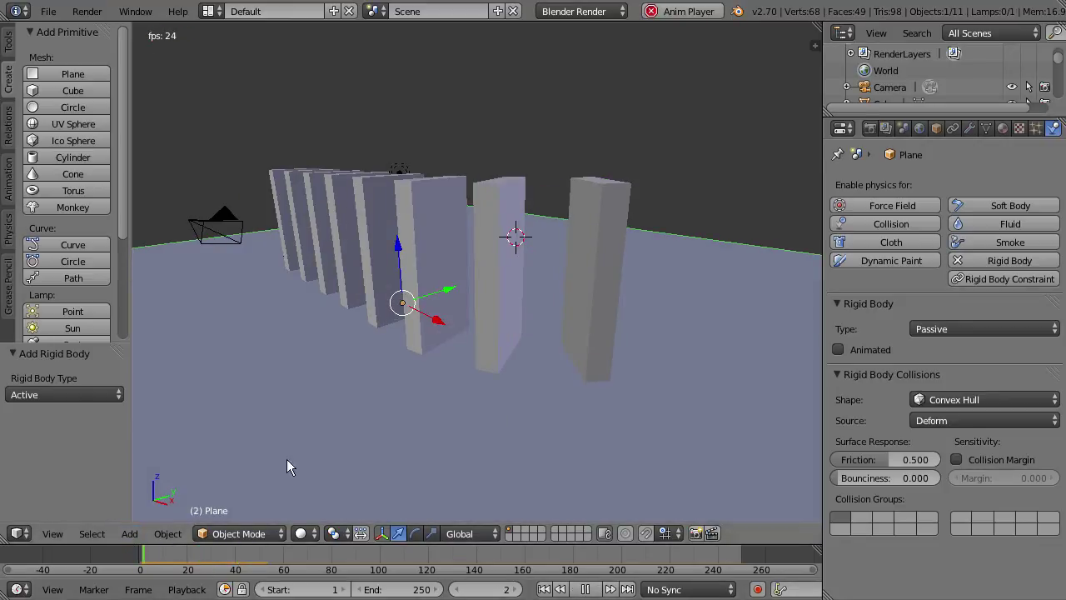
middle_click_drag(286, 458, 245, 519)
left_click(108, 550)
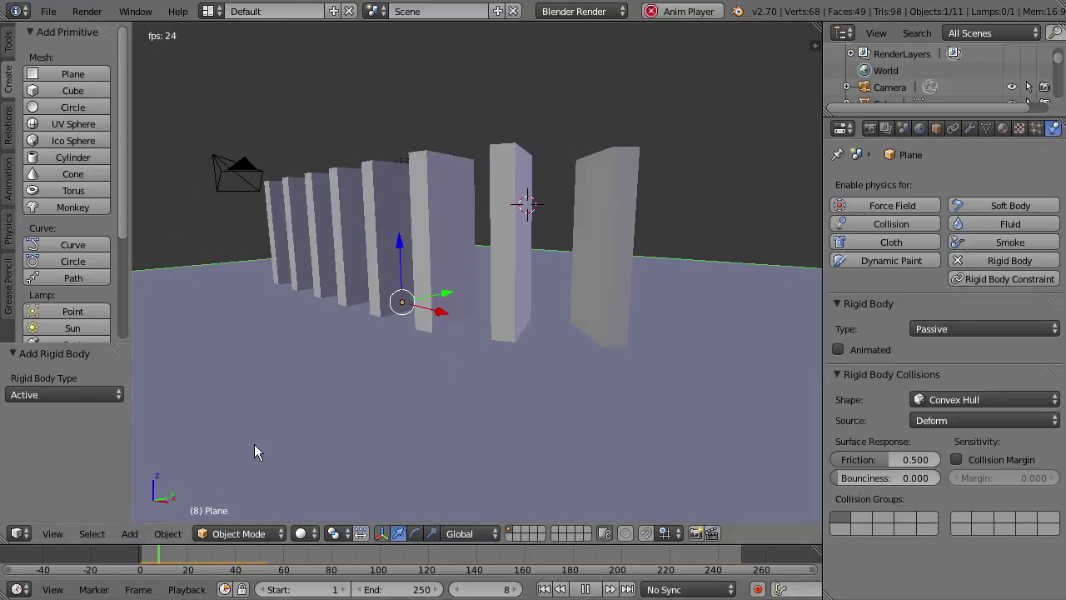
middle_click_drag(254, 444, 253, 533)
left_click(141, 552)
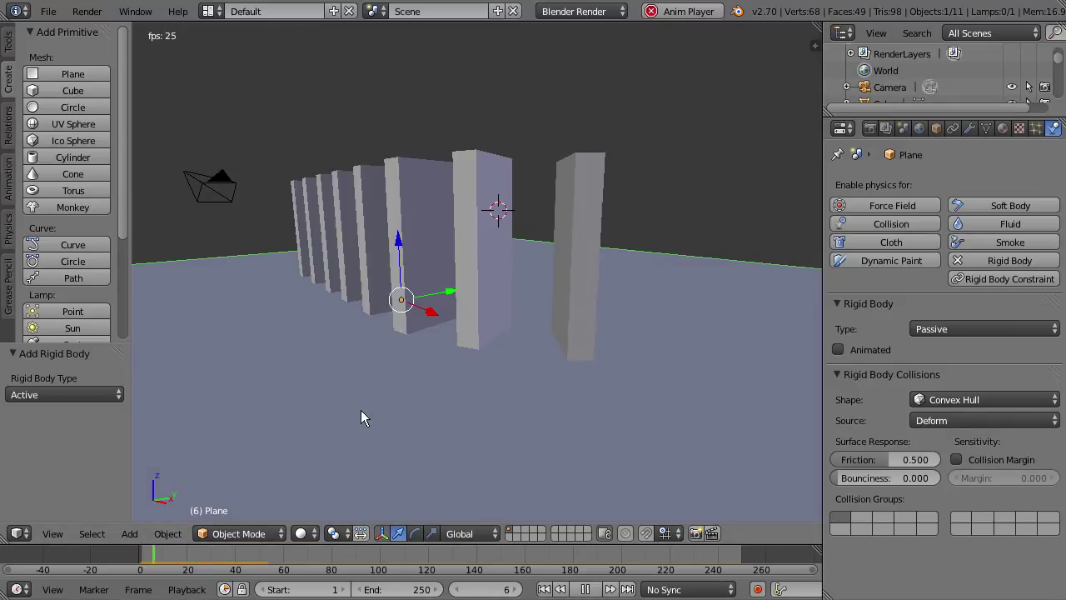
middle_click_drag(361, 410, 348, 411)
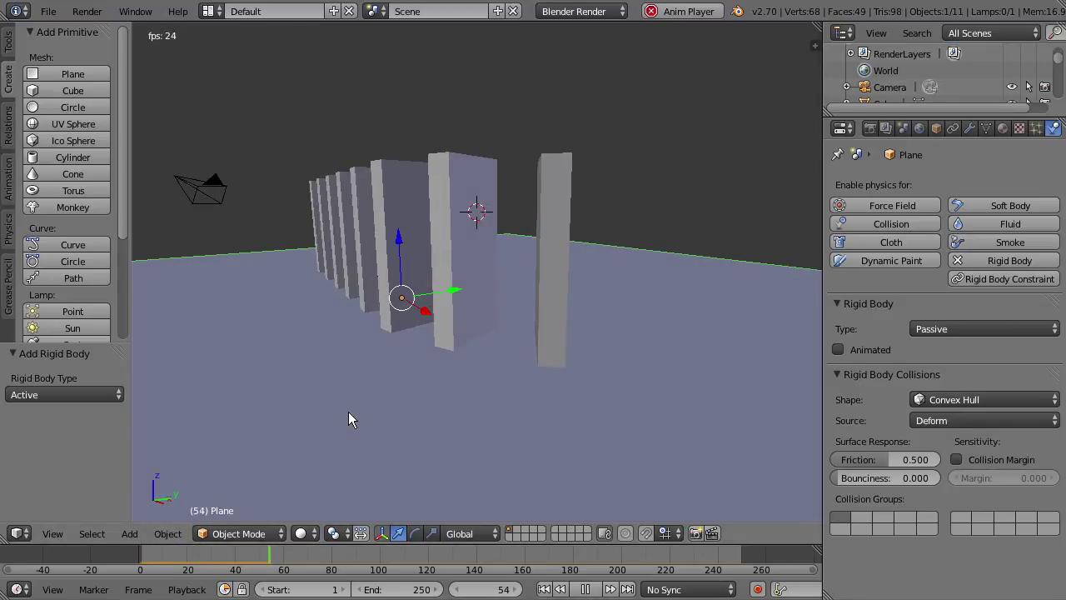
key("shift+Left")
left_click(586, 589)
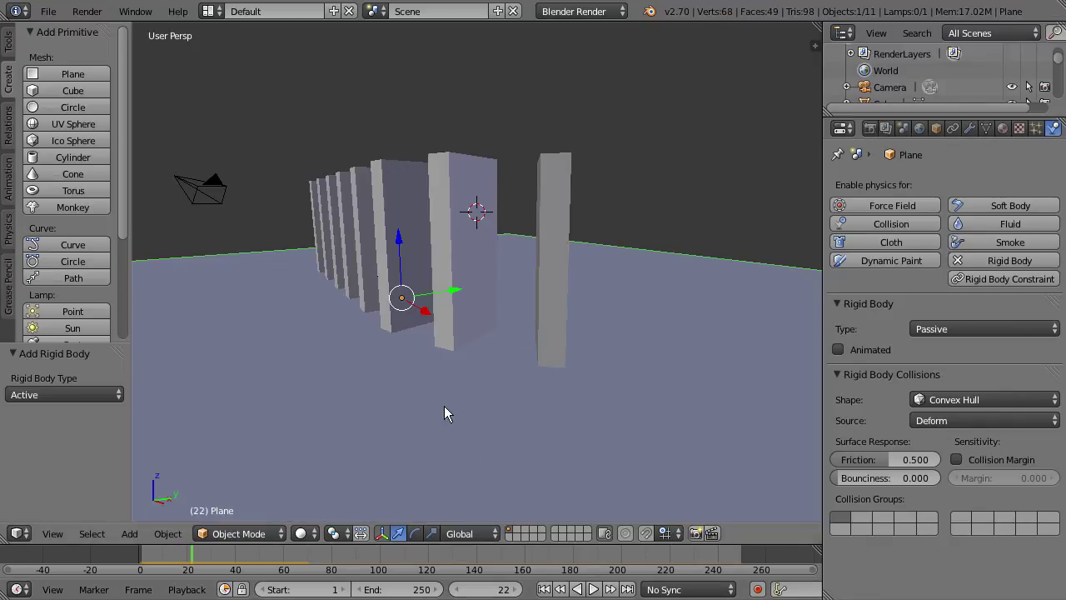
Step: Compare the physics settings of the end slab on the curve with those of its neighbouring slab
mouse_move(443, 408)
middle_mouse_down()
mouse_move(463, 390)
mouse_move(606, 404)
mouse_move(448, 400)
mouse_move(464, 403)
middle_mouse_up()
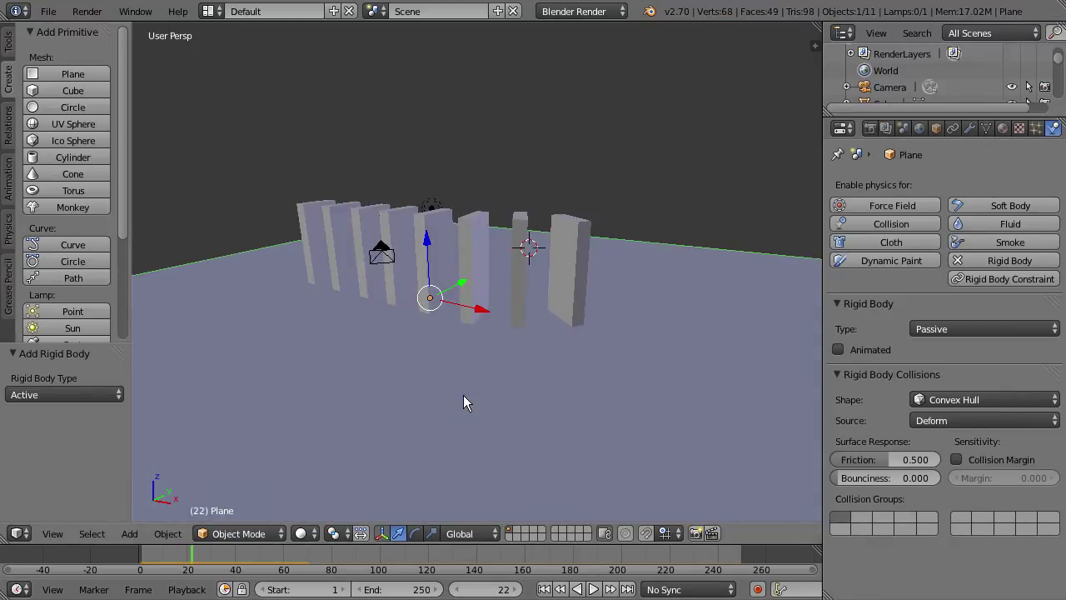
right_click(583, 225)
middle_click_drag(583, 225, 662, 208)
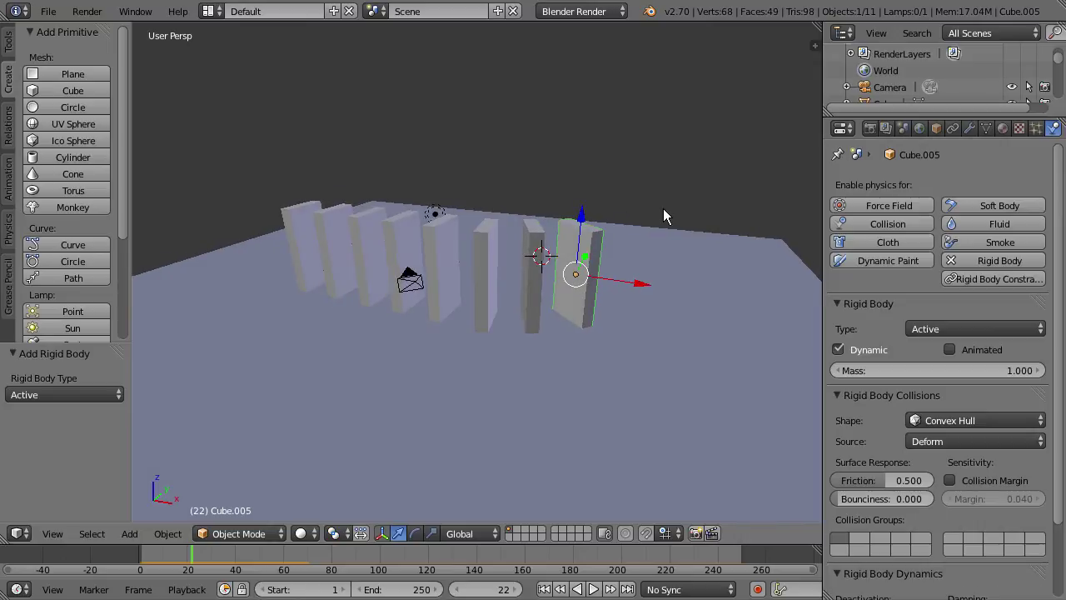
middle_click_drag(642, 159, 617, 179)
right_click(513, 263)
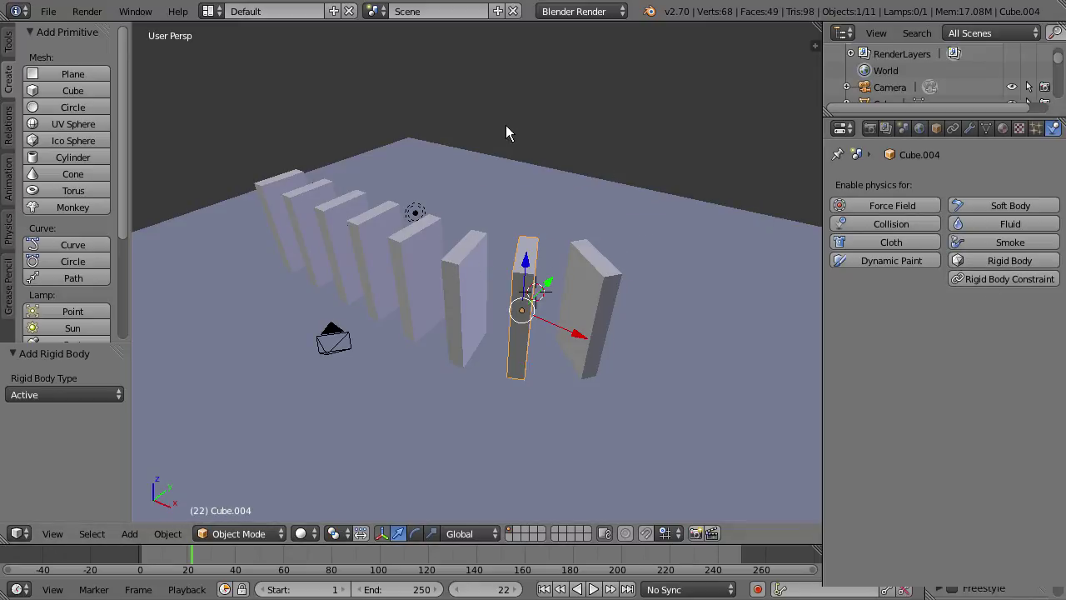
Step: Move the lamp 8.224 along Y, away from the row of slabs
middle_click_drag(506, 125, 464, 135)
right_click(411, 200)
key("g")
key("y")
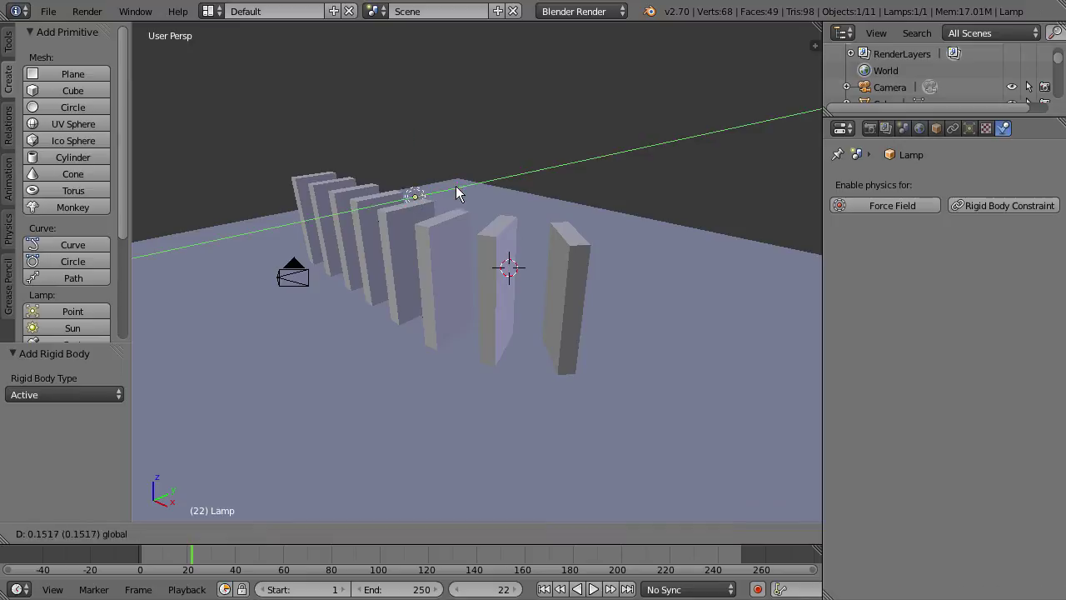
left_click(558, 165)
middle_click_drag(559, 166, 400, 160)
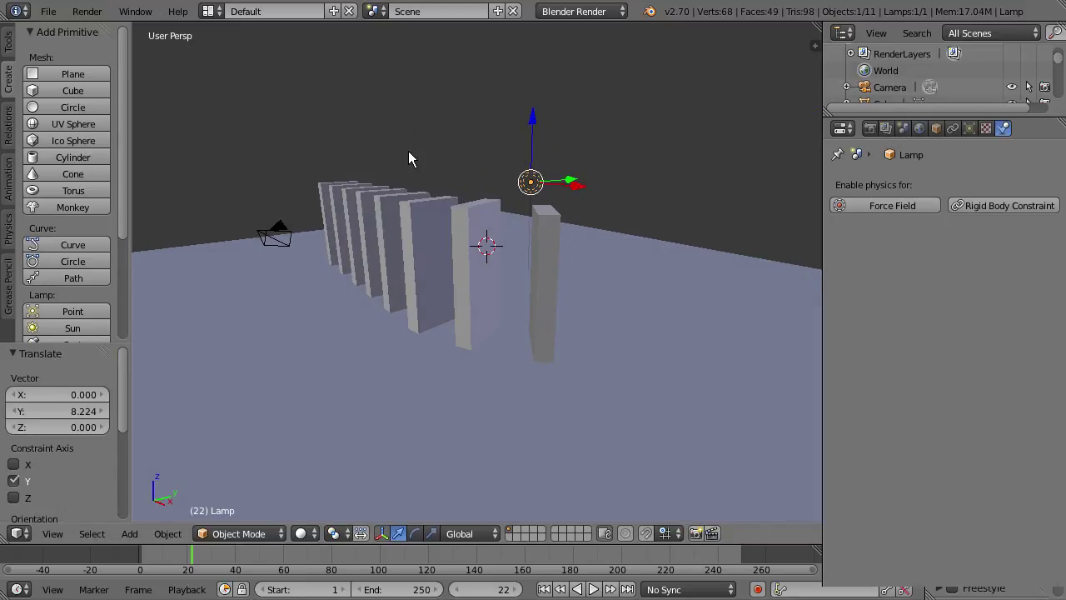
Step: Select all eight slabs, keeping the end slab with the rigid body as the active object
right_click(539, 210)
middle_click_drag(542, 219, 564, 191)
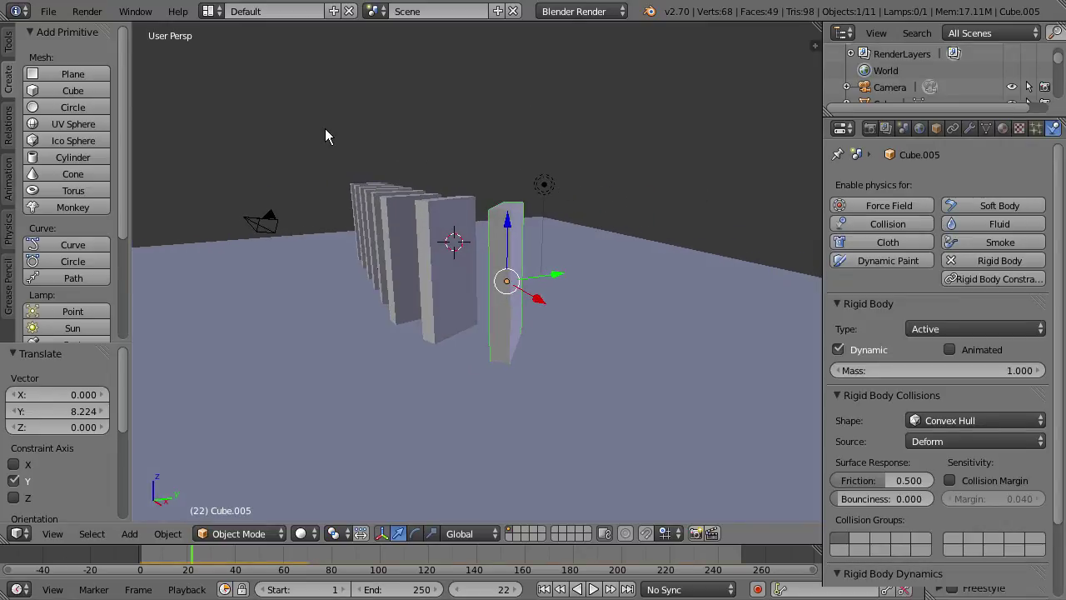
key("b")
key("Escape")
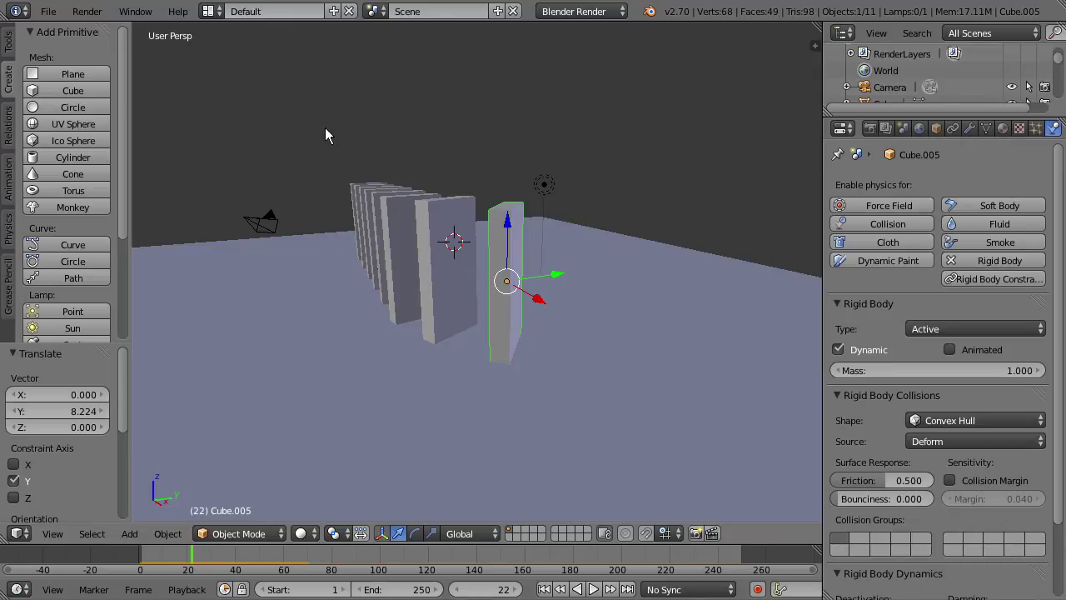
left_click_drag(371, 163, 450, 207)
middle_click_drag(361, 121, 189, 156)
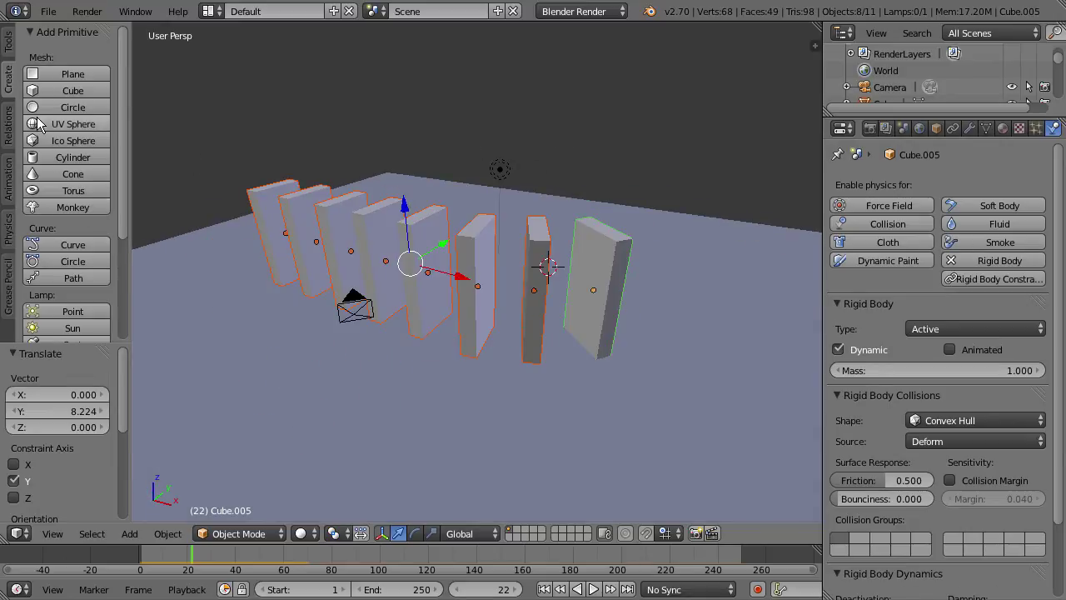
Step: Copy the rigid body settings from the active end slab to all the other selected slabs
left_click(10, 241)
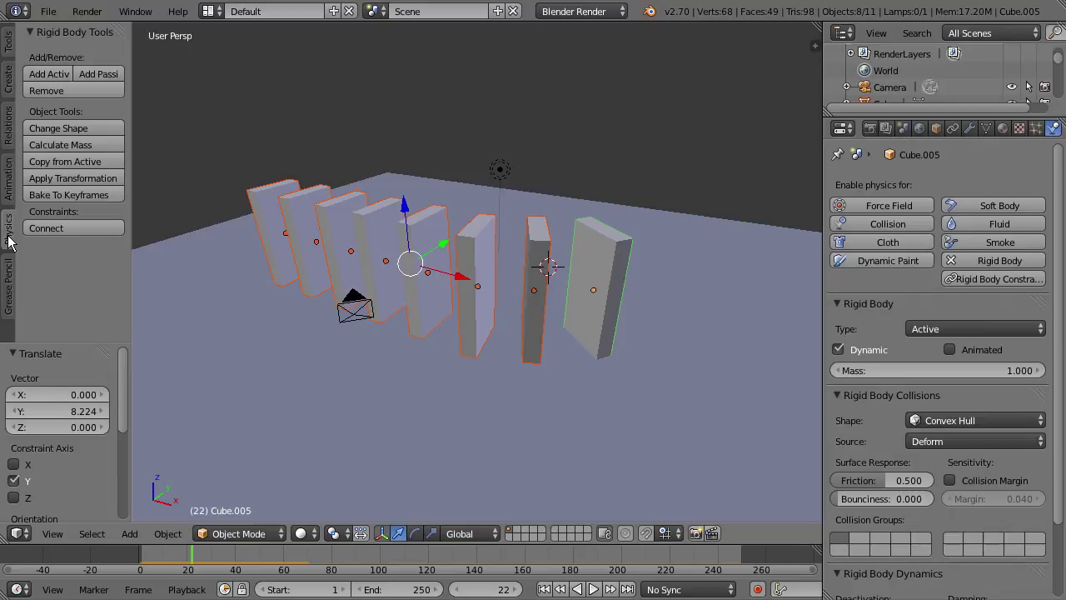
left_click(48, 160)
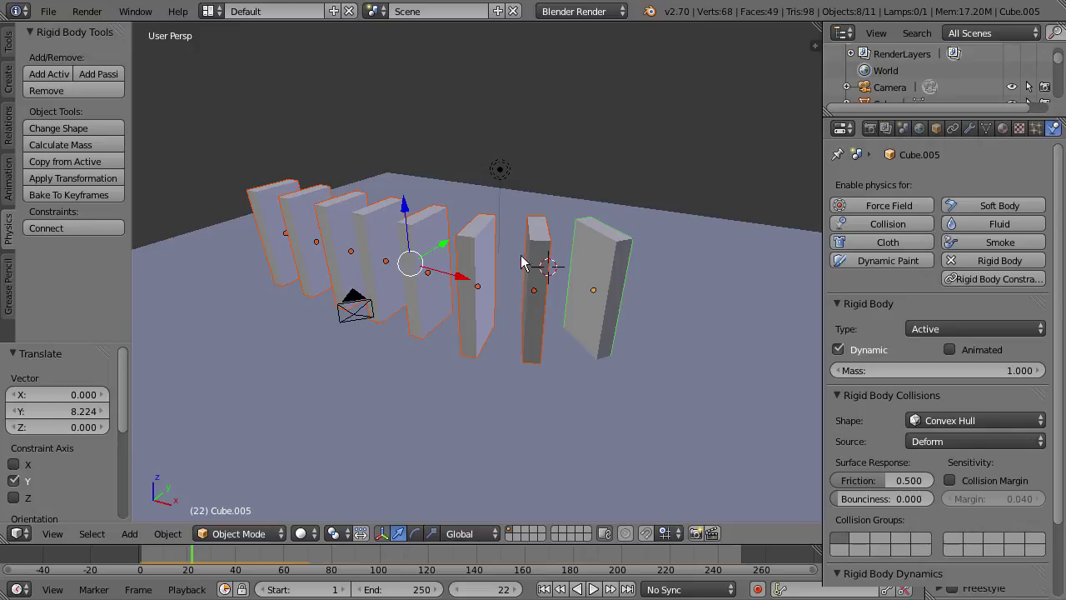
left_click(95, 163)
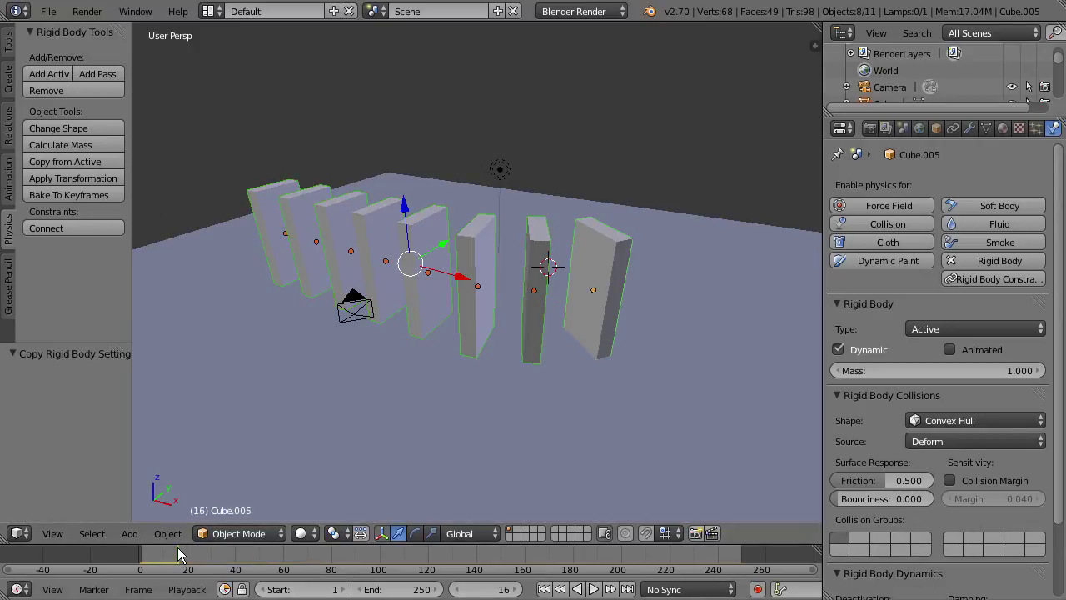
Step: Play the rigid body simulation from the first frame several times, checking the slabs from different angles, and stop it
key("shift+Left")
key("alt+a")
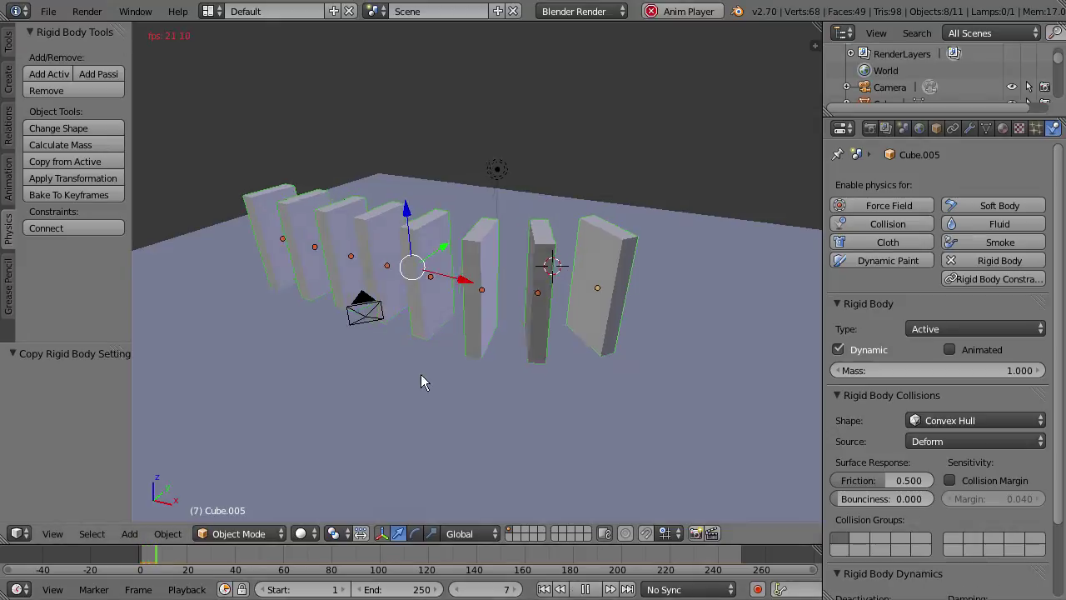
middle_click_drag(420, 374, 492, 357)
left_click(137, 558)
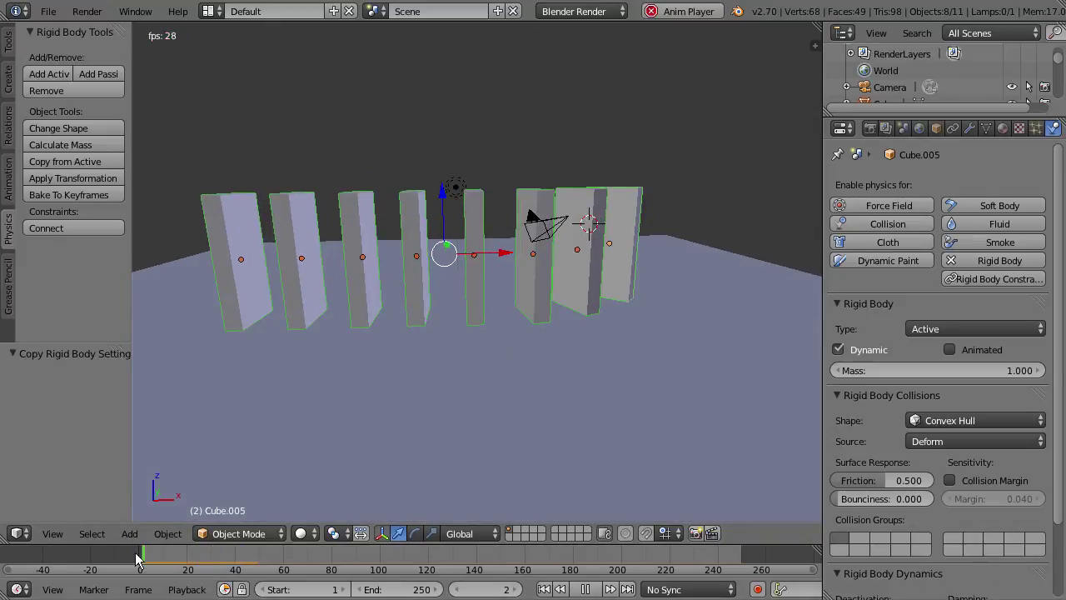
middle_click_drag(318, 398, 209, 567)
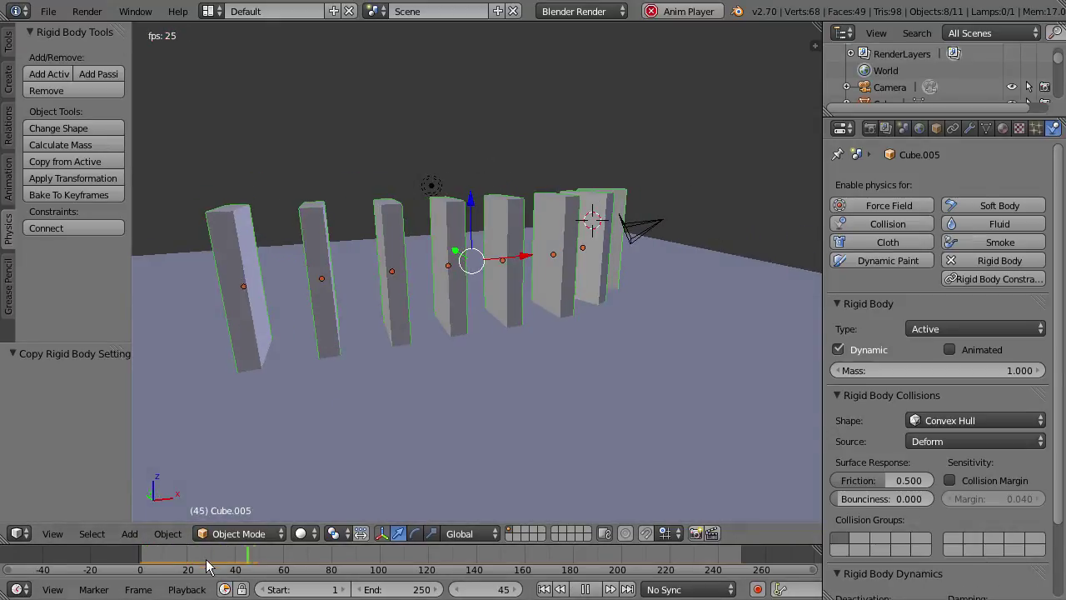
key("shift+Left")
middle_click_drag(339, 429, 262, 423)
key("shift+Left")
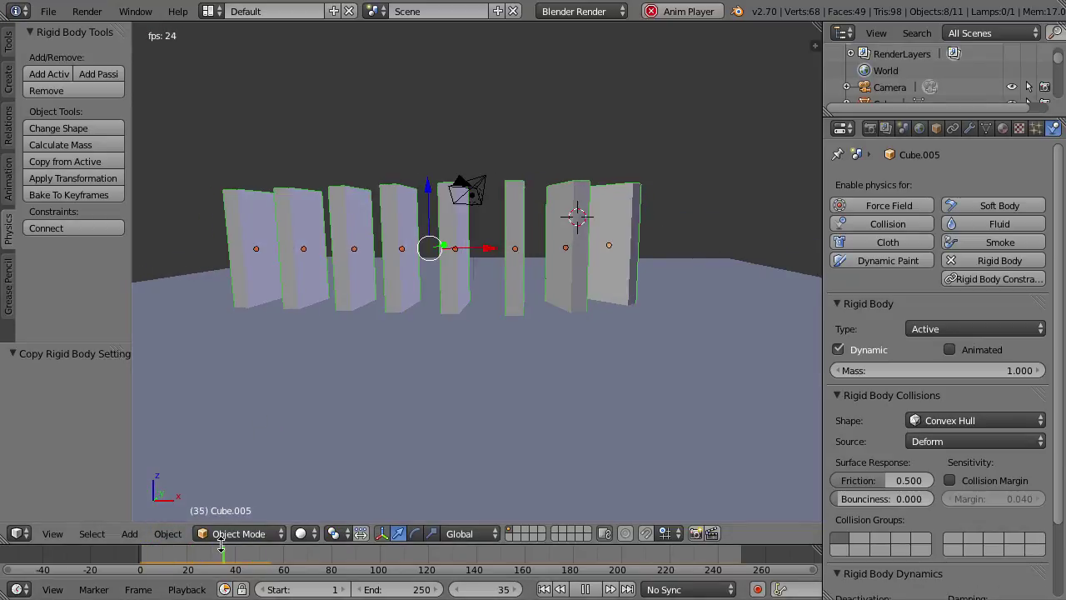
left_click_drag(221, 543, 223, 548)
left_click_drag(444, 549, 366, 526)
key("shift+Left")
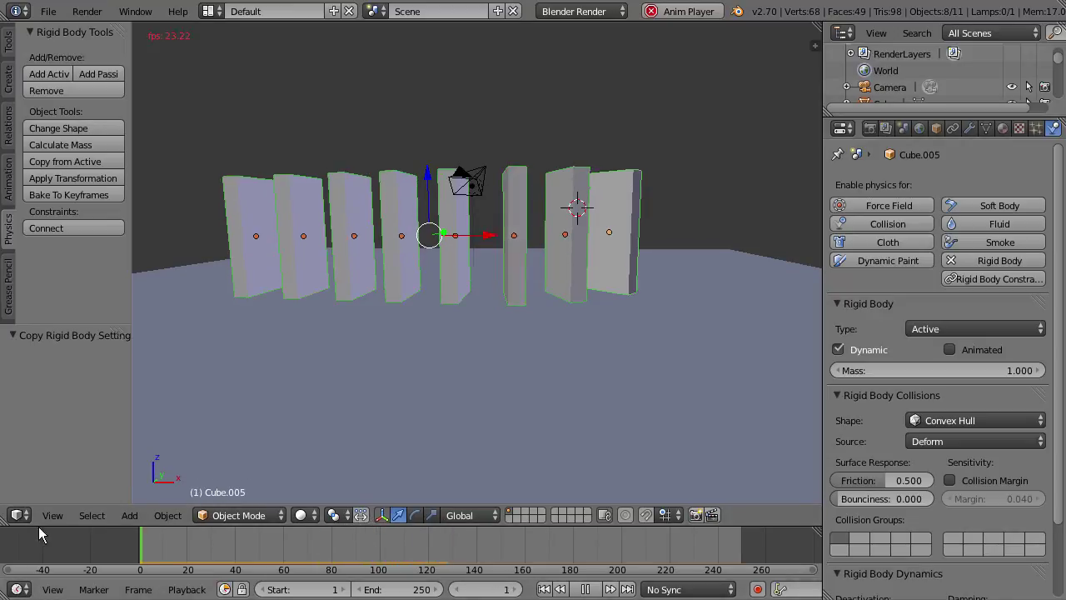
left_click(586, 589)
Step: Add a cube and move it along negative X to just outside the slab at the straight end of the row
middle_click_drag(433, 367, 401, 354)
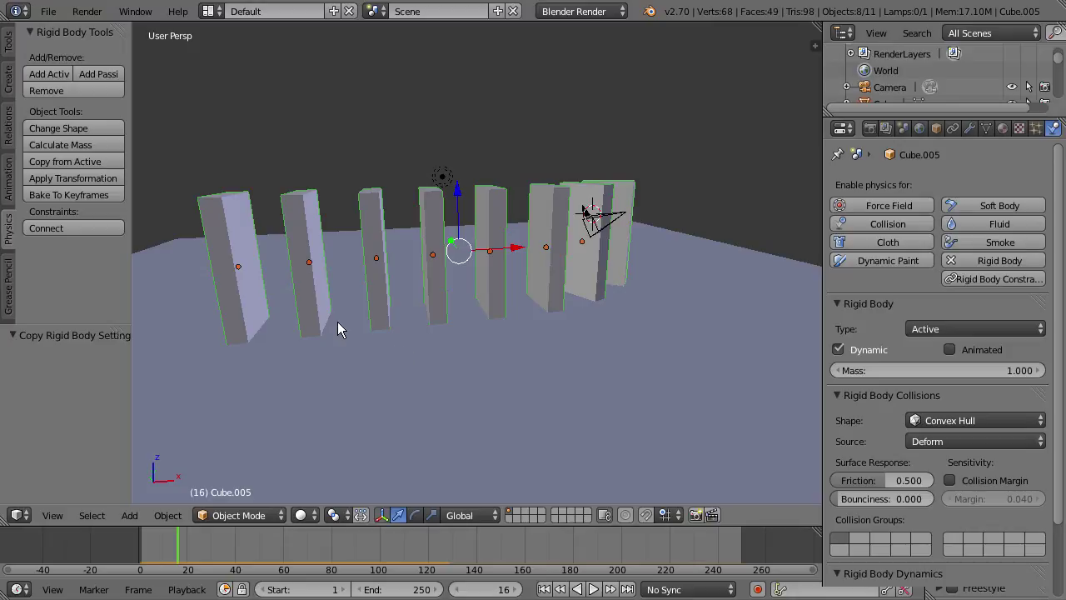
scroll(326, 325, "down", 2)
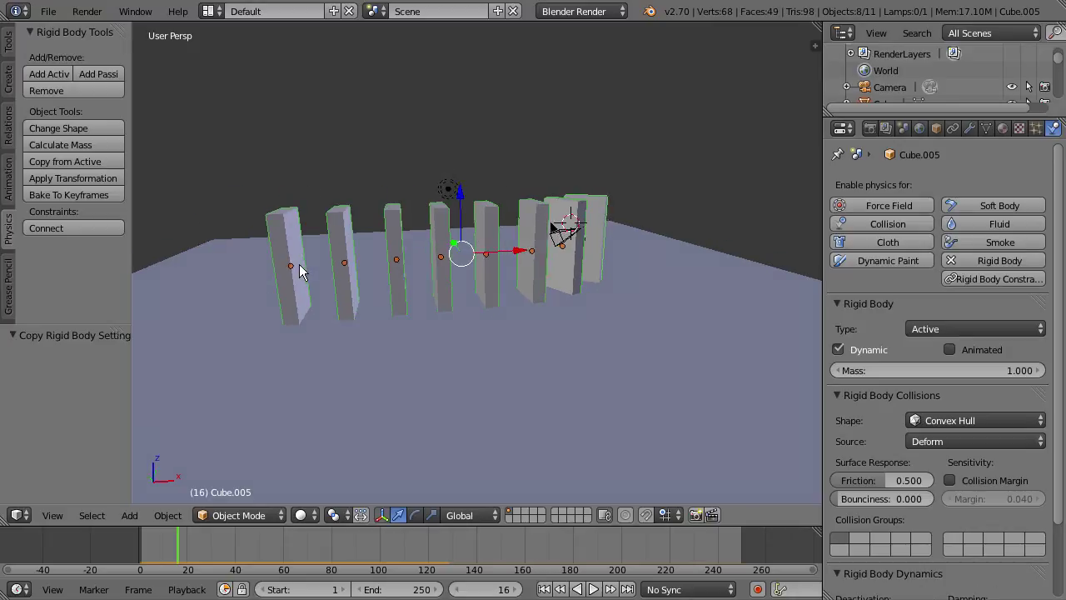
left_click(9, 81)
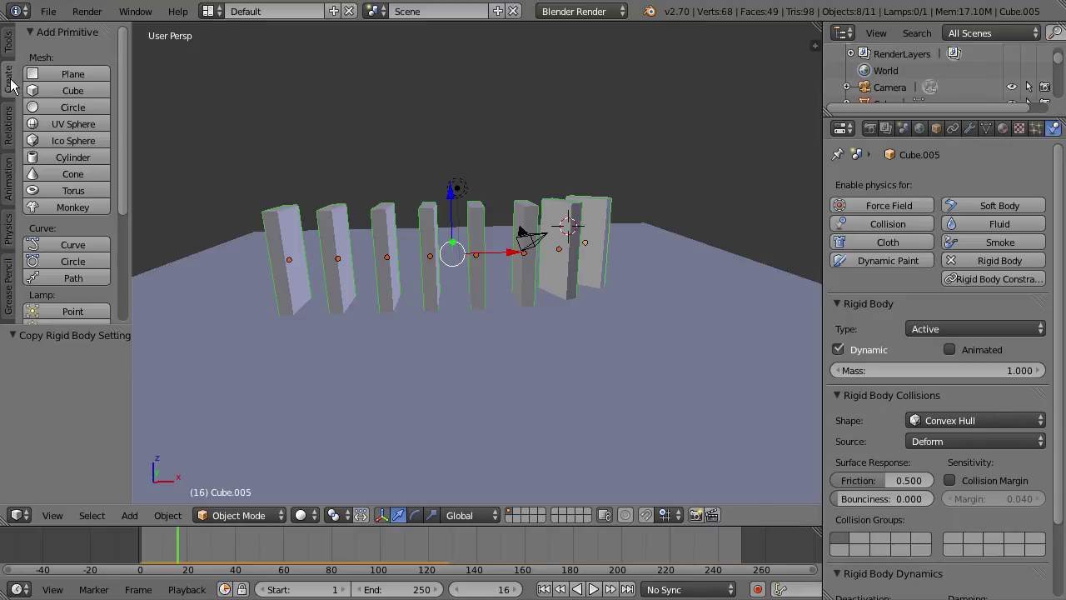
left_click(63, 96)
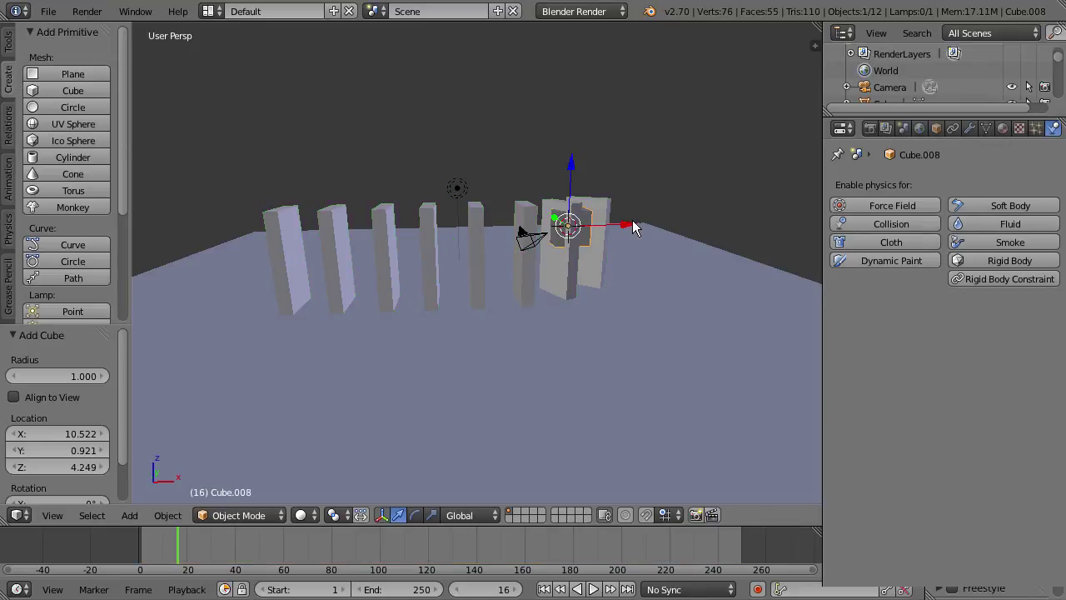
left_click_drag(632, 220, 295, 239)
Step: Shift the cube along Y by -2.175 and back by 1.286 to position it in front of the first slab
middle_click_drag(295, 239, 369, 248)
left_click_drag(249, 303, 273, 323)
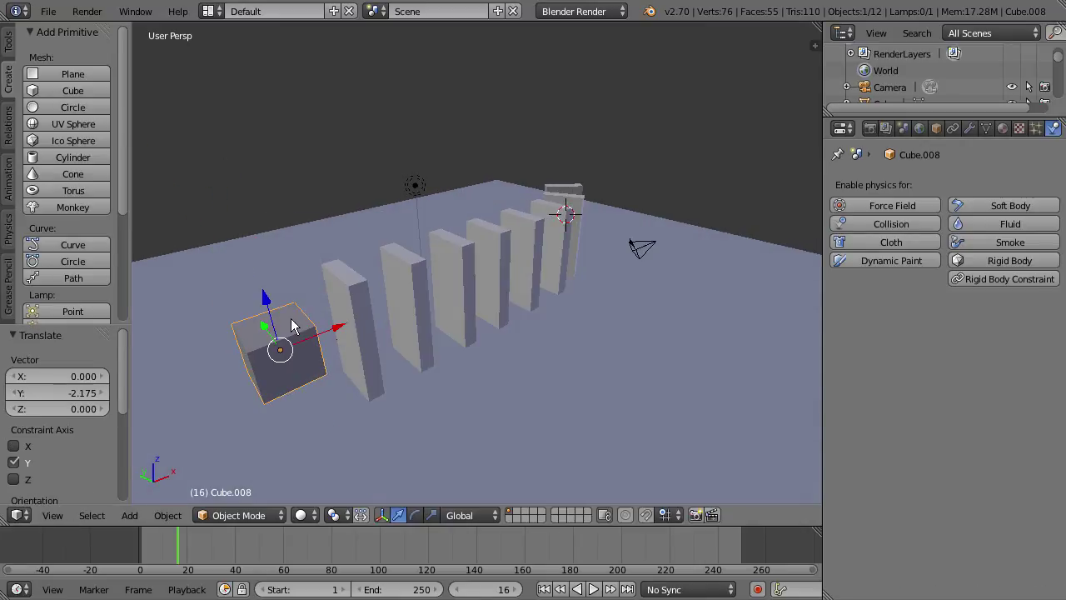
middle_click_drag(272, 323, 298, 271)
middle_click_drag(273, 233, 416, 316)
left_click_drag(484, 368, 445, 354)
middle_click_drag(440, 333, 421, 346)
Step: Try to keyframe the cube's starting position at frame 1 using automatic keyframing and a 0.054 nudge along X
left_click_drag(211, 535, 146, 542)
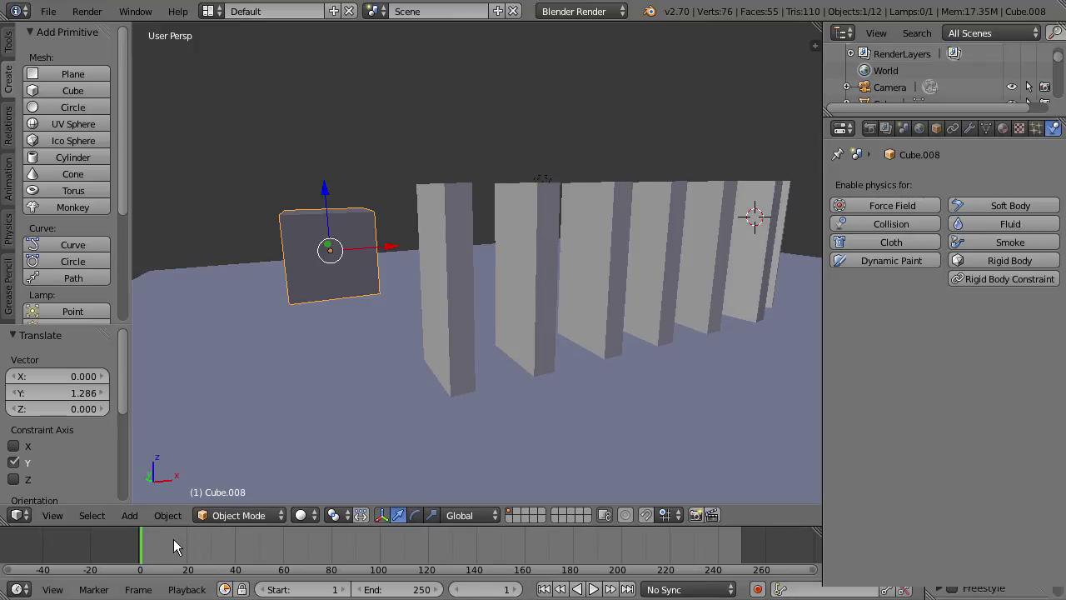
left_click_drag(821, 534, 895, 535)
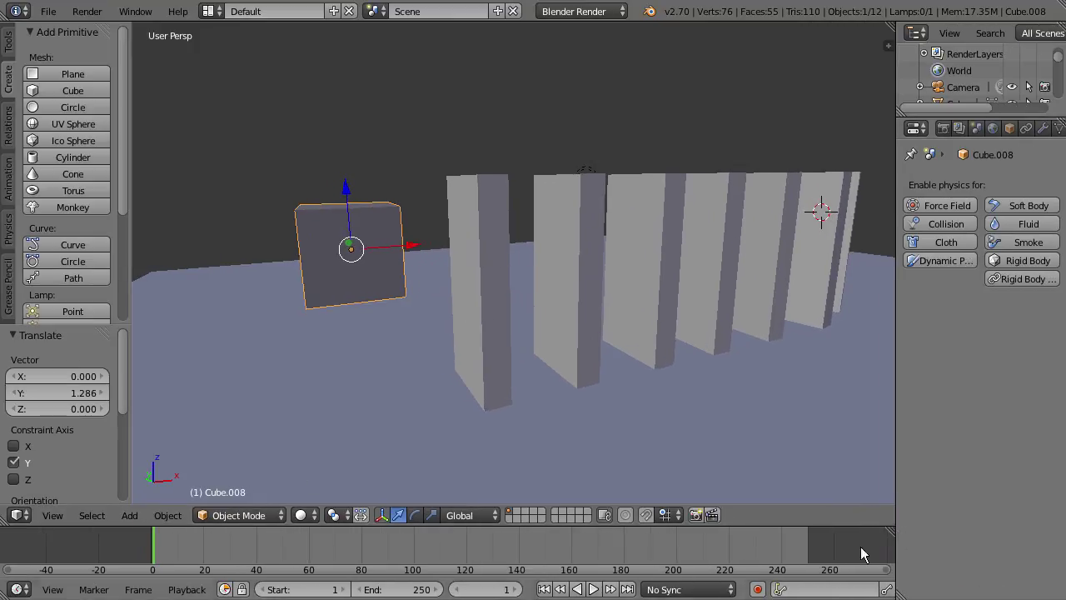
left_click(758, 589)
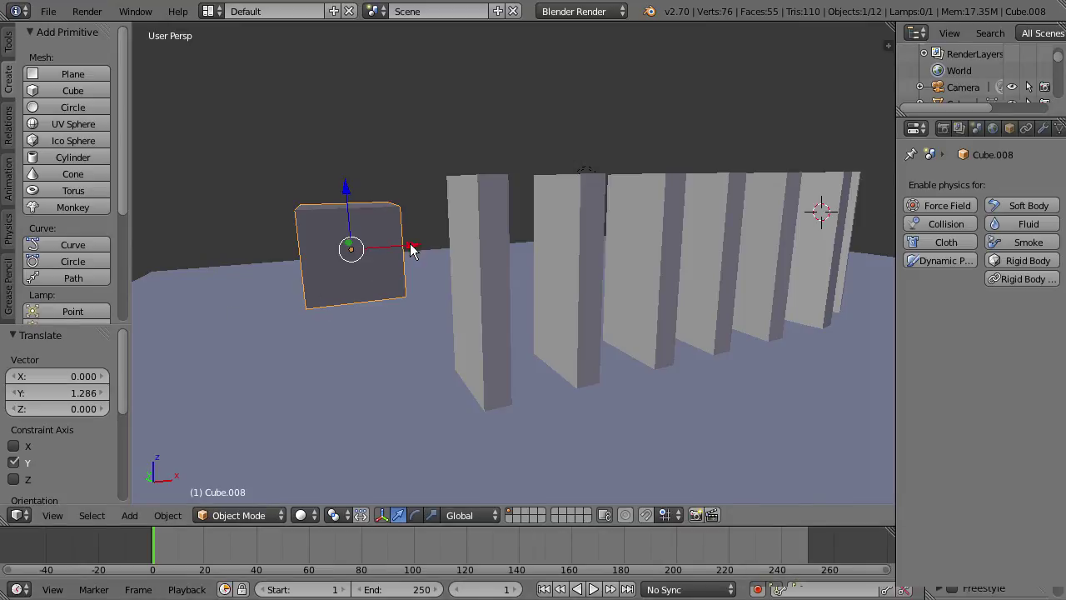
left_click_drag(410, 250, 414, 249)
left_click(159, 547)
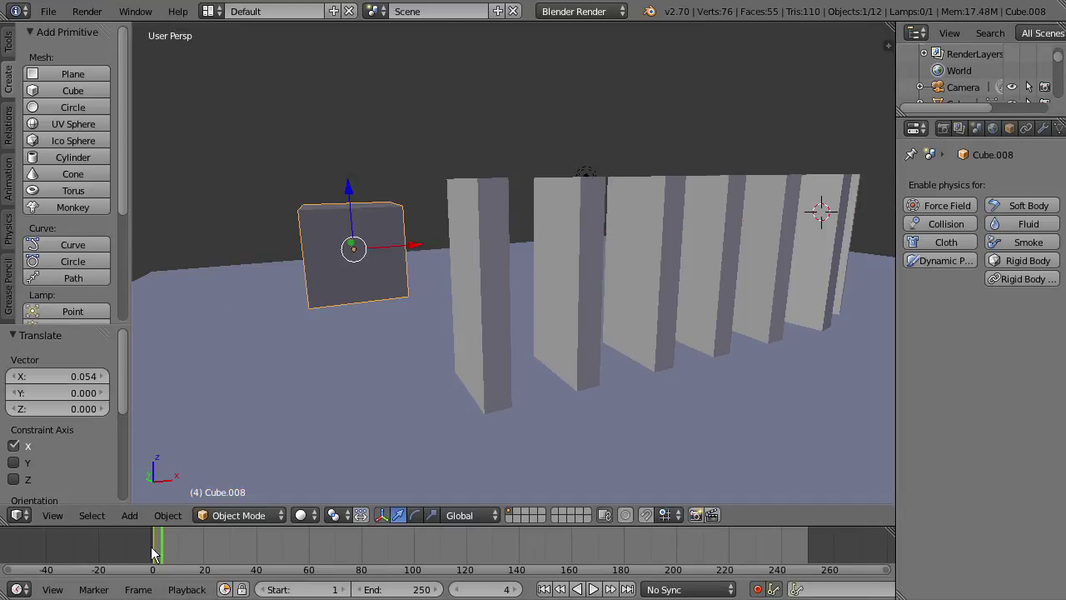
left_click(154, 544)
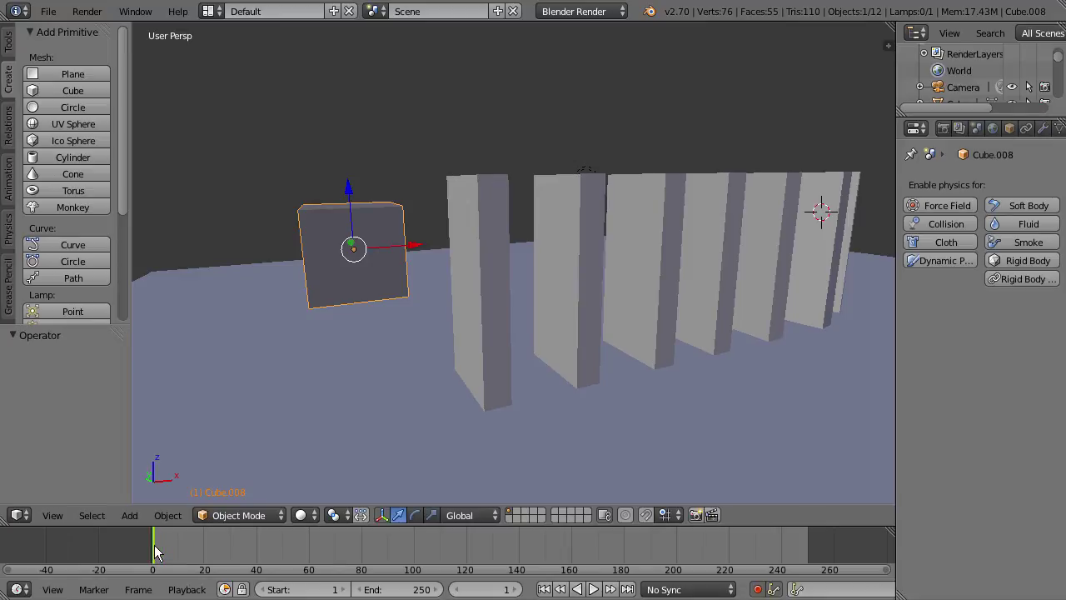
middle_click_drag(331, 324, 316, 325)
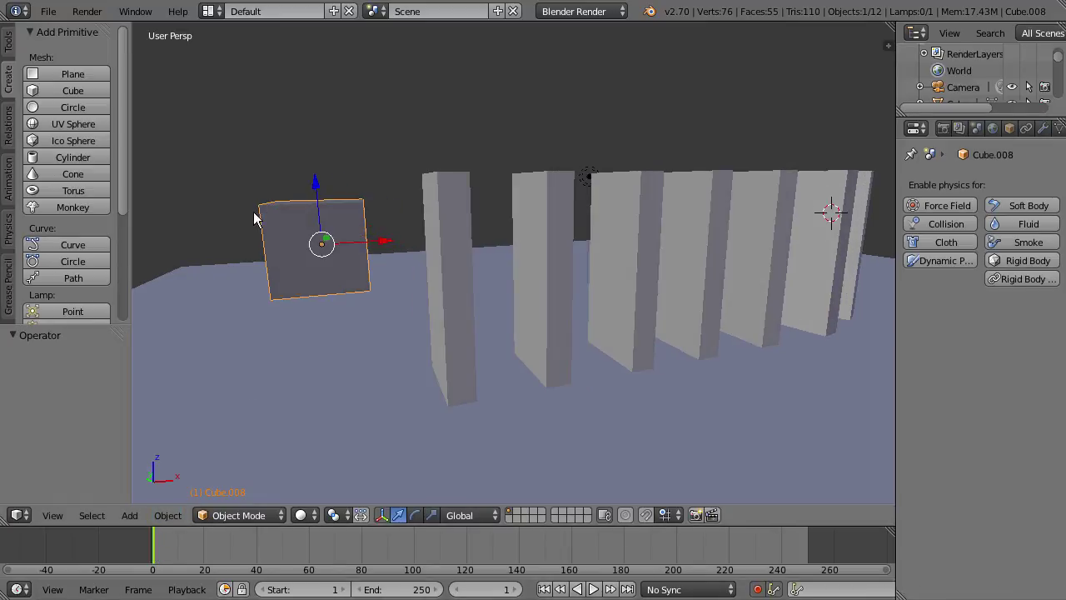
middle_click_drag(257, 219, 302, 213)
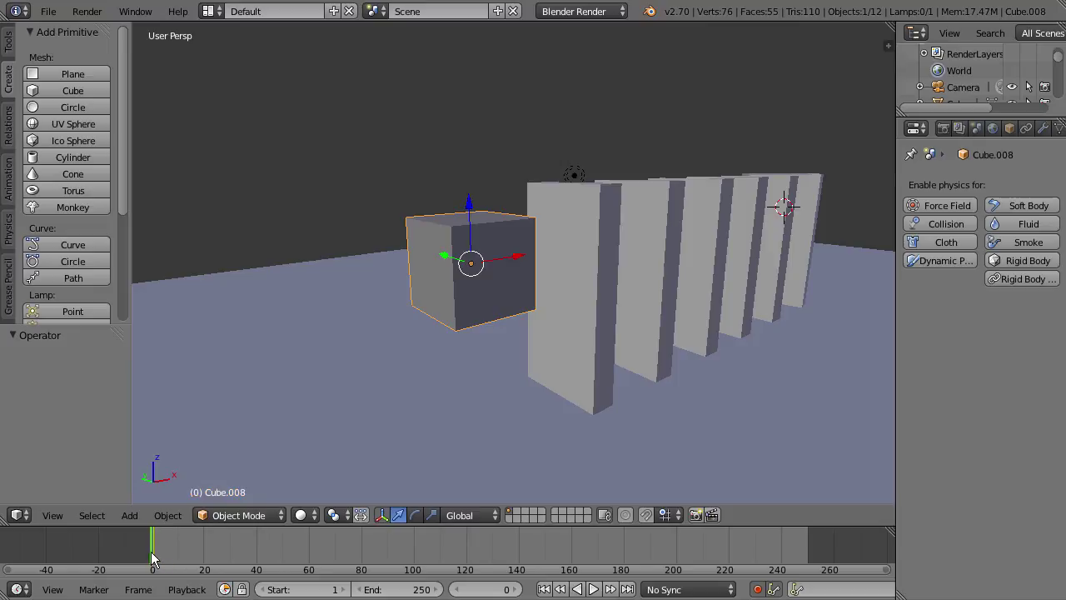
mouse_move(152, 560)
left_mouse_down()
mouse_move(179, 553)
mouse_move(154, 547)
left_mouse_up()
middle_click_drag(275, 379, 320, 246)
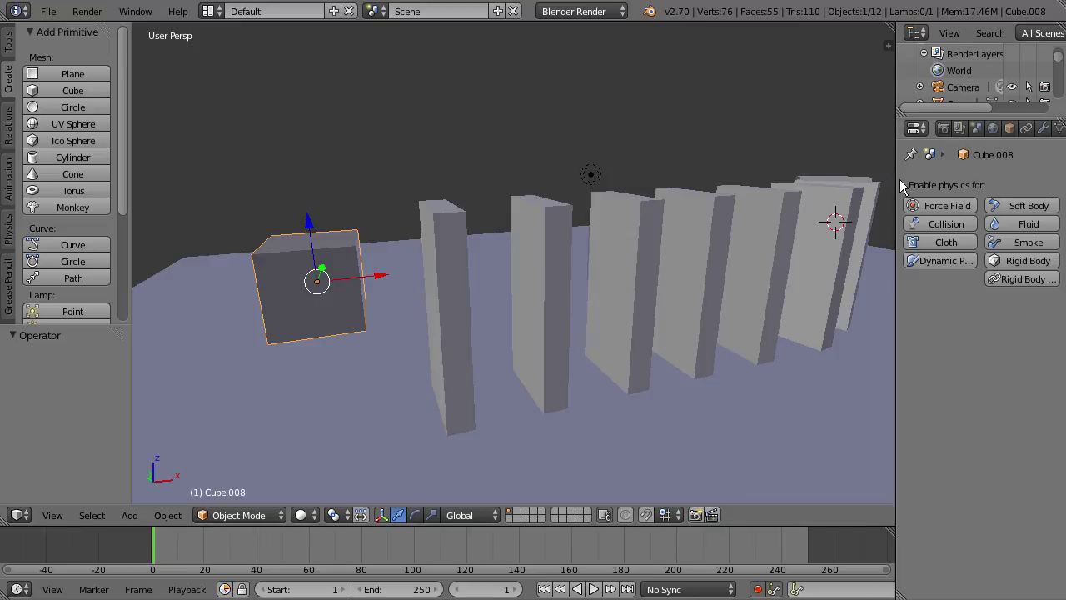
Step: Give the cube a rigid body, set its type to Passive and make it Animated
left_click_drag(900, 181, 855, 175)
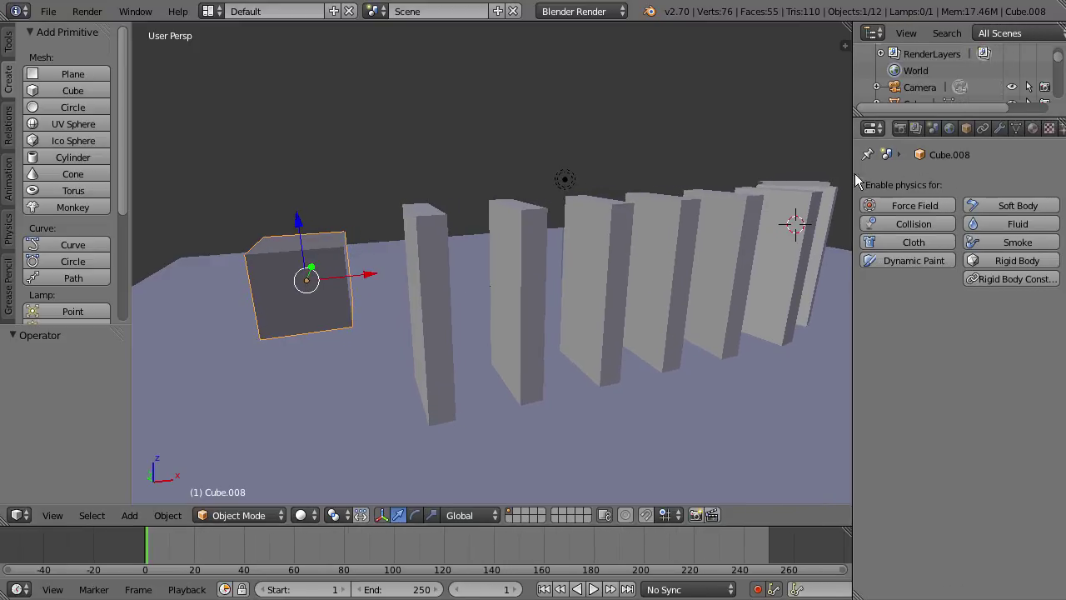
left_click(1006, 261)
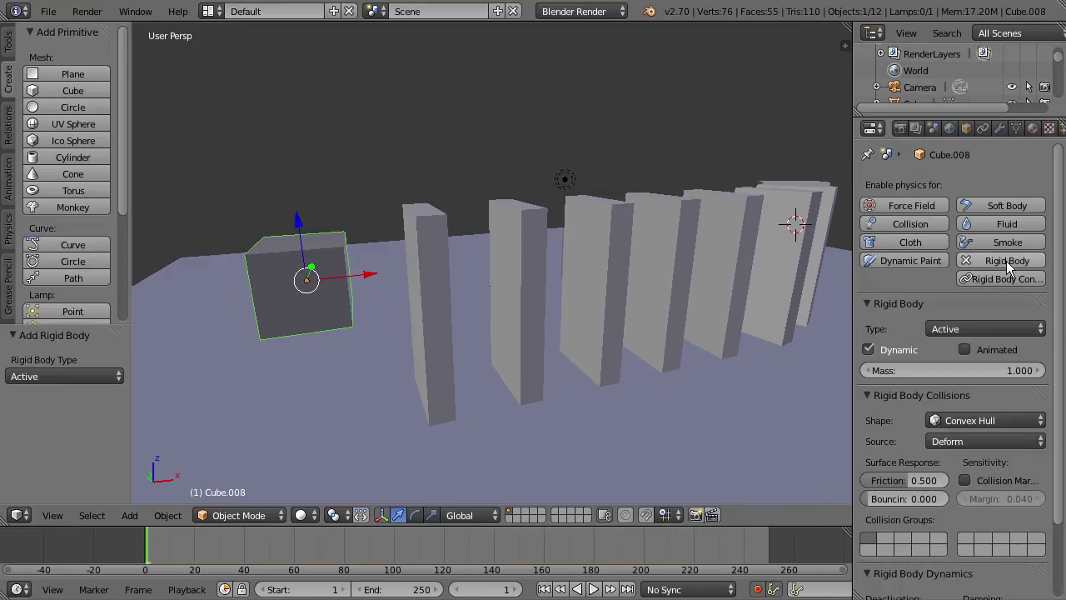
left_click(978, 325)
left_click(969, 295)
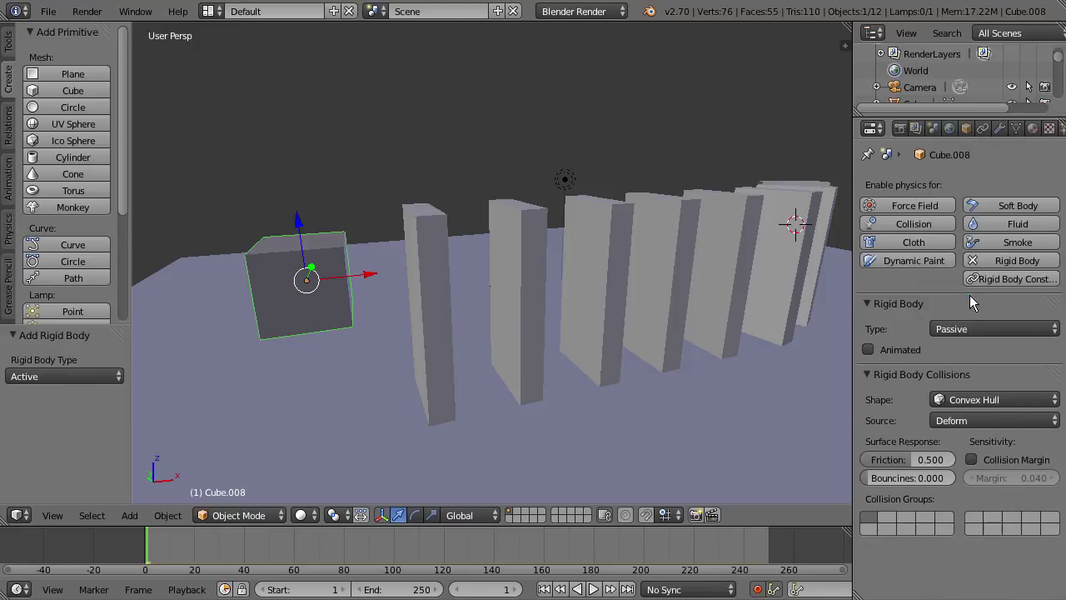
left_click(868, 349)
Step: Turn on automatic keyframing and key the cube's starting position at frame 2 by moving it 0.019 along X
left_click_drag(154, 538, 150, 539)
middle_click_drag(228, 358, 251, 389)
left_click(758, 590)
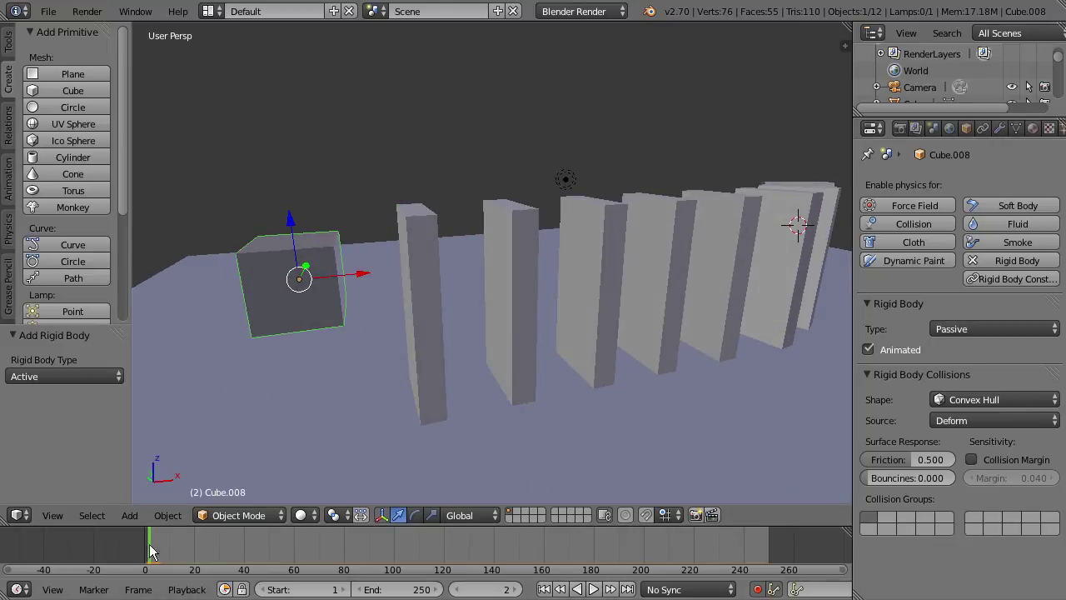
key("g")
key("x")
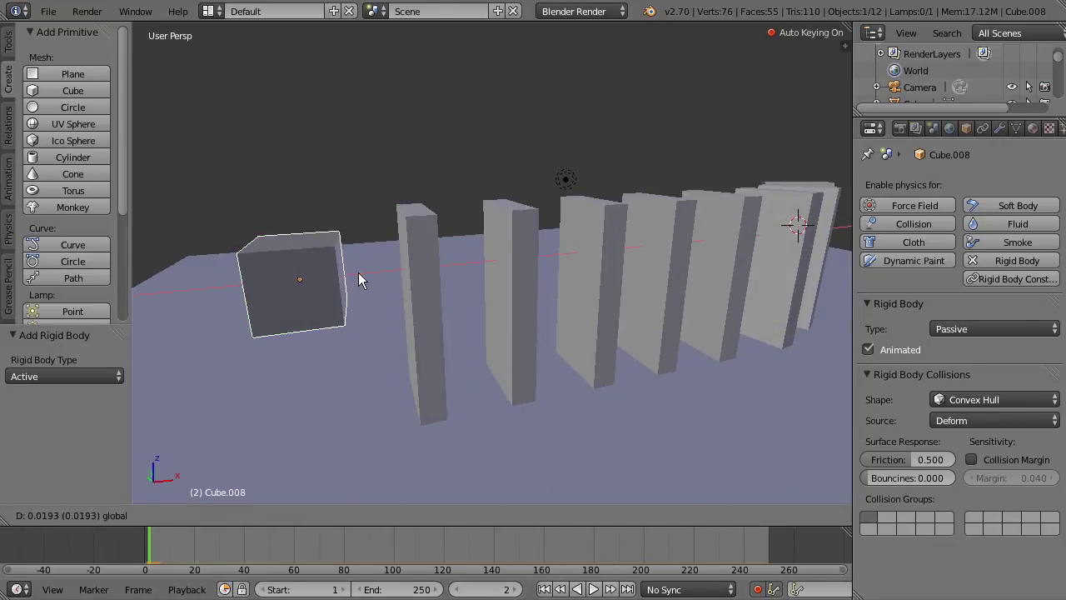
left_click(358, 272)
Step: Key the cube's end position at frame 25 by moving it 2.021 along X into the first slab
left_click(152, 557)
left_click_drag(153, 557, 208, 561)
key("g")
key("x")
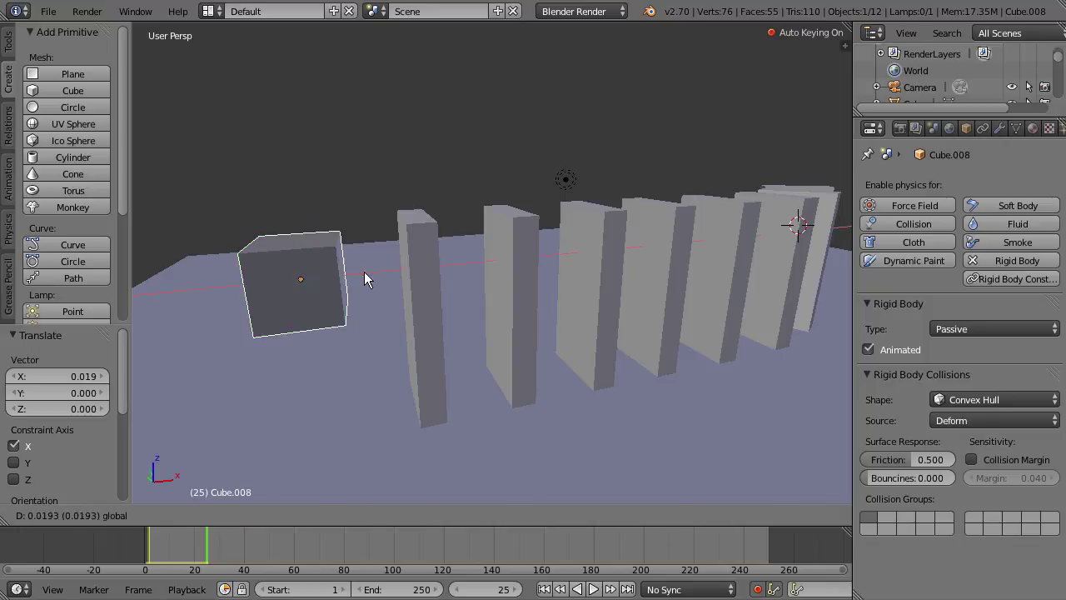
left_click(446, 280)
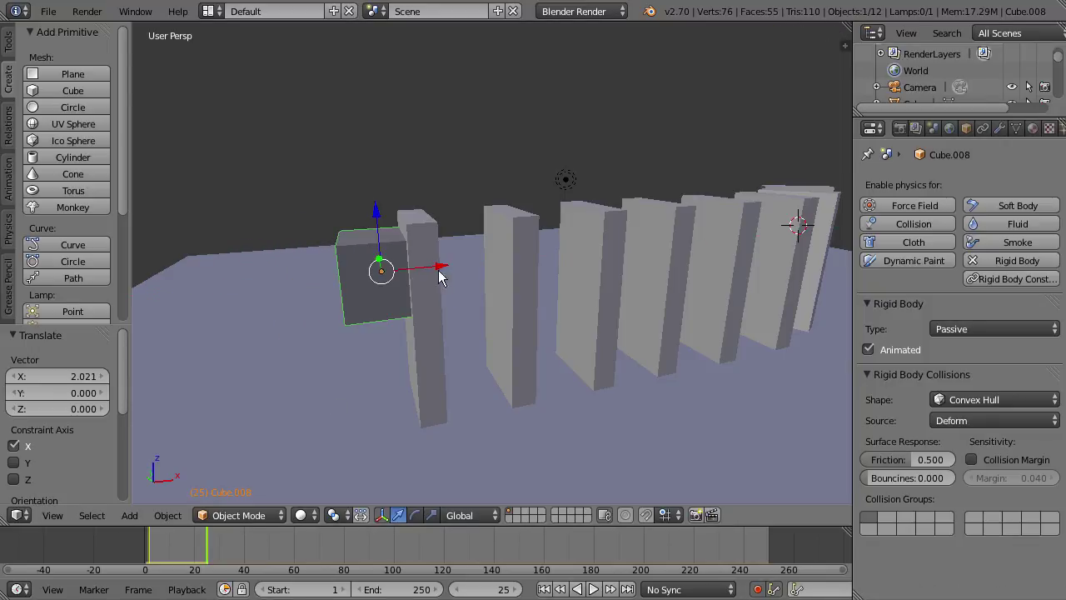
middle_click_drag(423, 244, 457, 254)
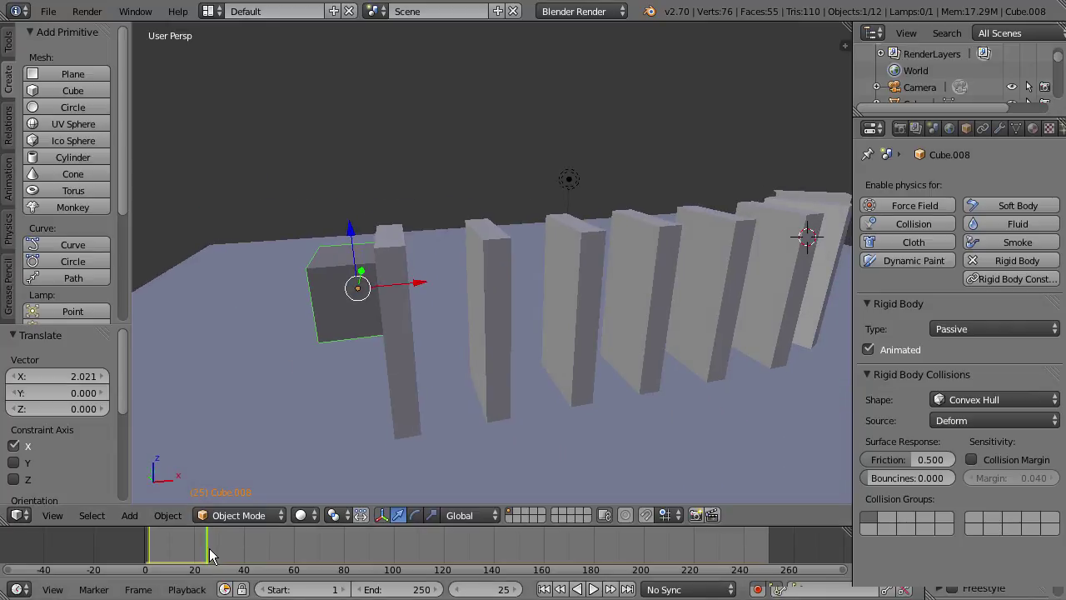
Step: Play the domino simulation from the start, watch the cube strike the row of slabs, and stop it
left_click_drag(211, 554, 143, 544)
middle_click_drag(266, 358, 297, 375)
left_click(594, 589)
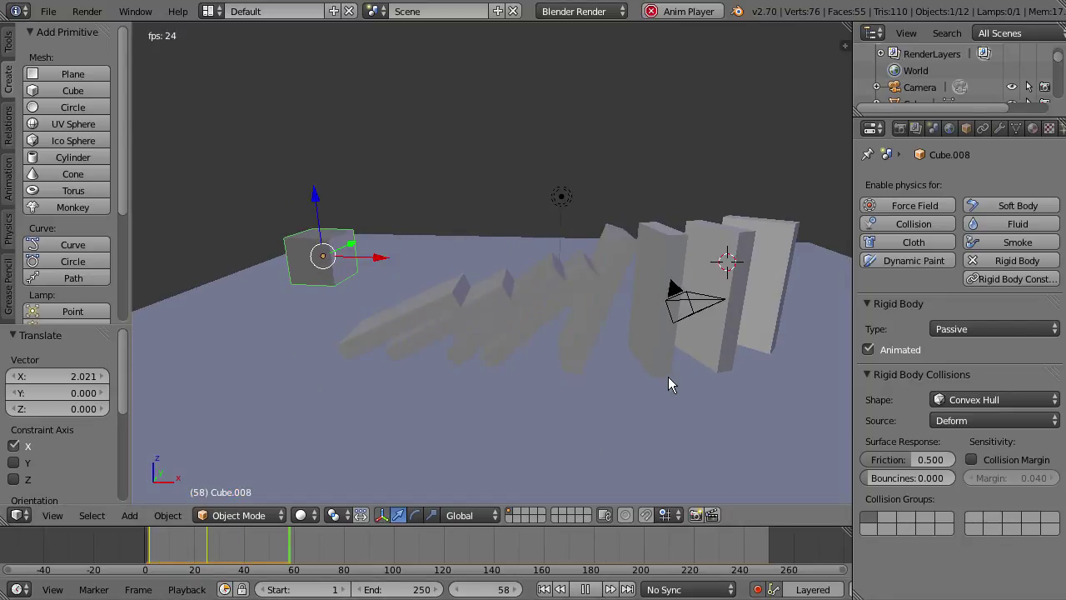
middle_click_drag(668, 376, 608, 384)
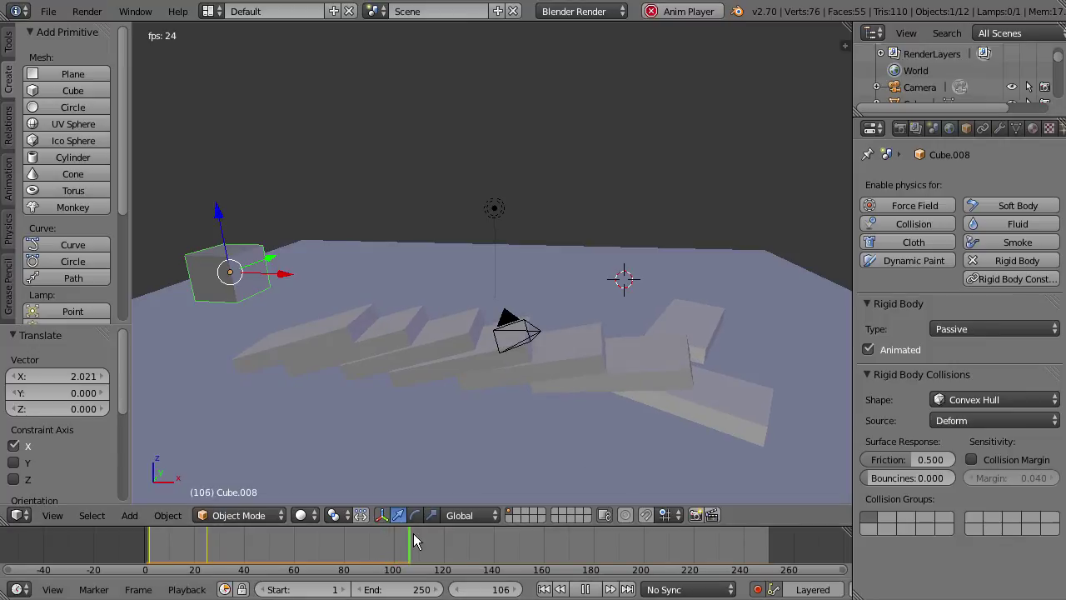
key("shift+Left")
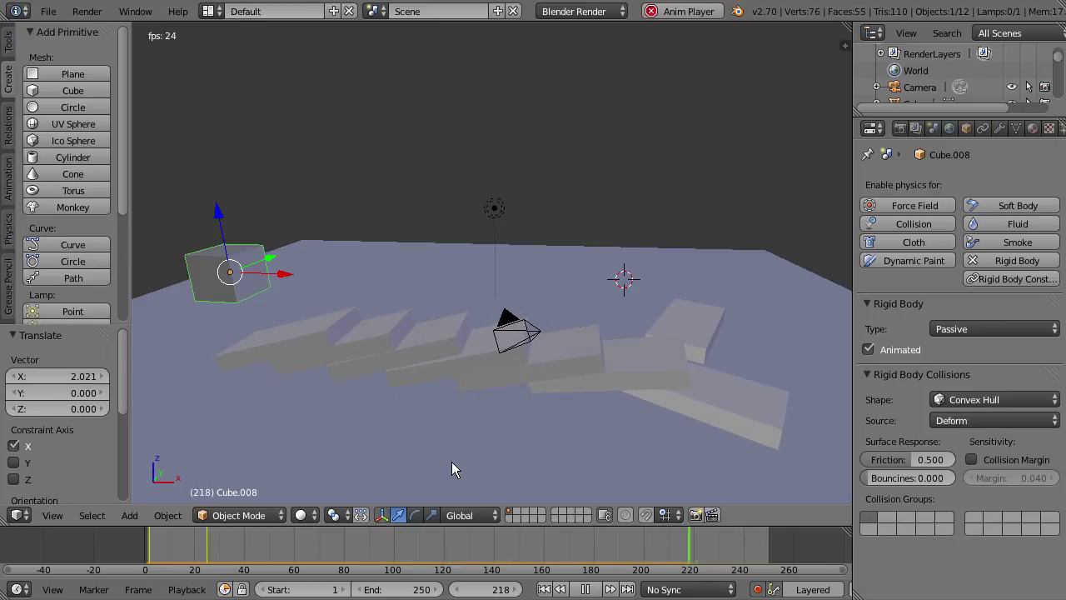
left_click(585, 589)
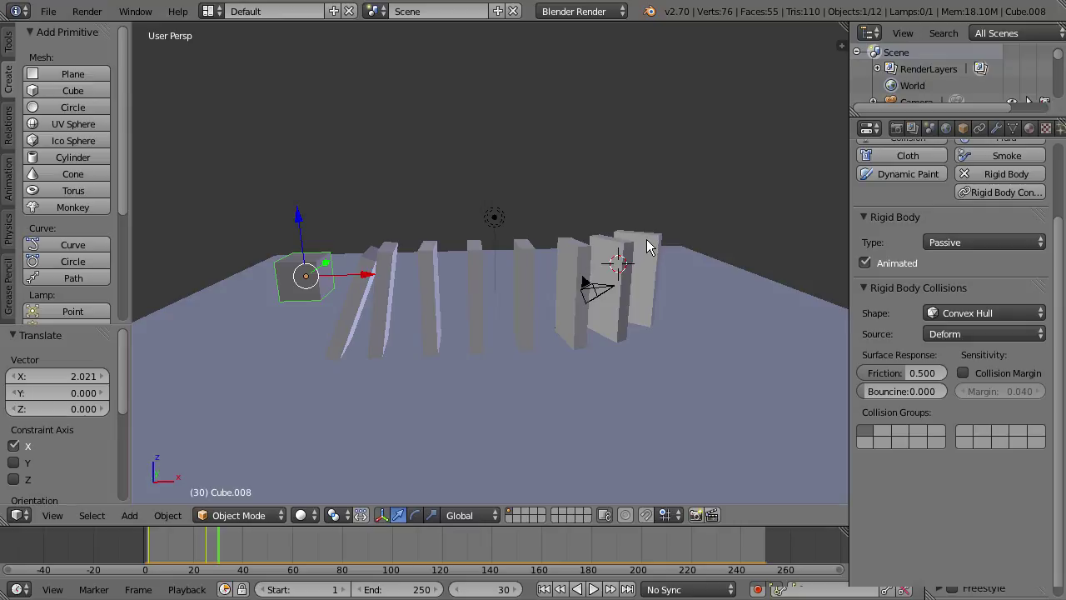
Step: Select the slab at the curved end and review its rigid body settings, including the available collision shapes and surface response
right_click(648, 252)
middle_click_drag(648, 253, 724, 180)
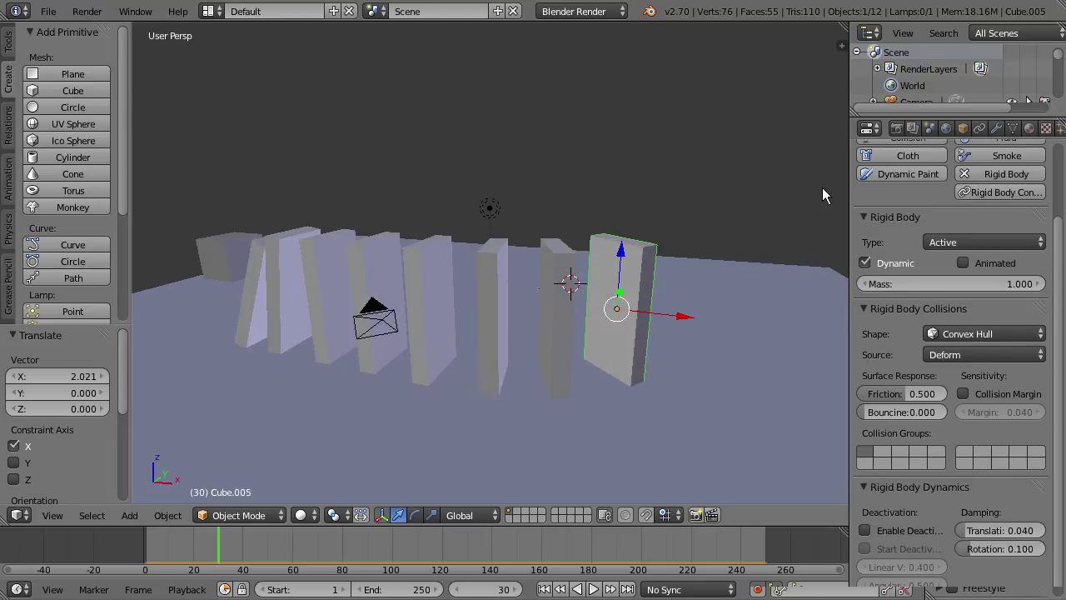
left_click_drag(849, 194, 798, 194)
scroll(860, 228, "up", 2)
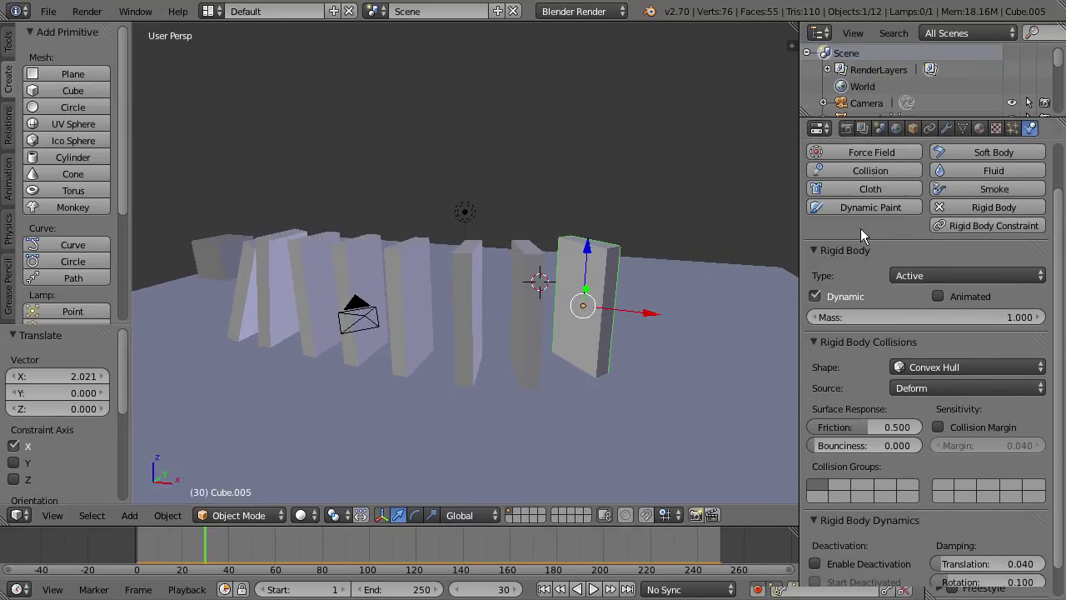
scroll(868, 229, "down", 2)
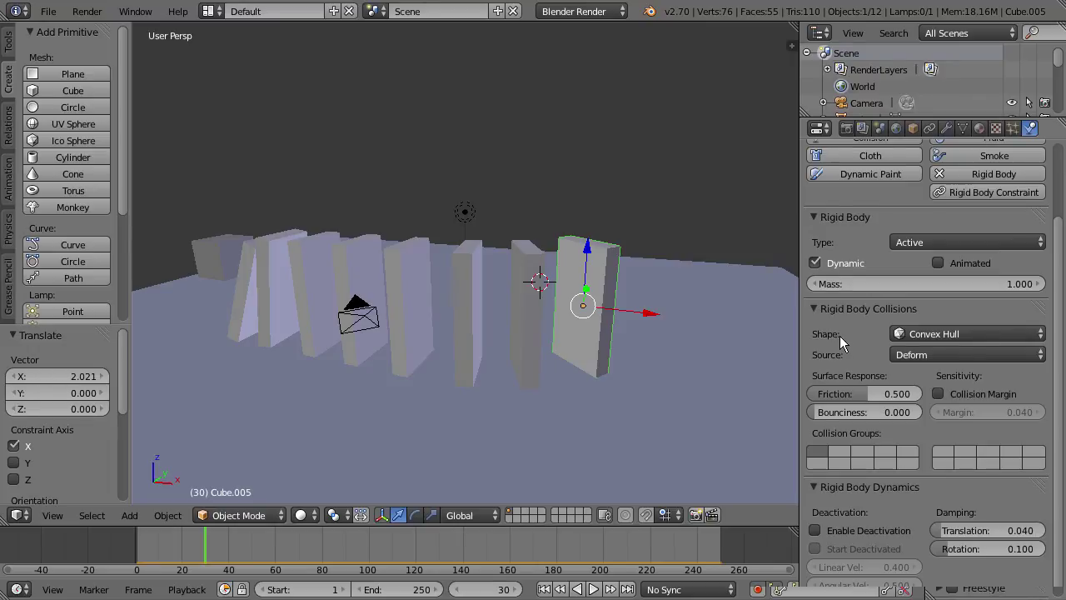
left_click(971, 335)
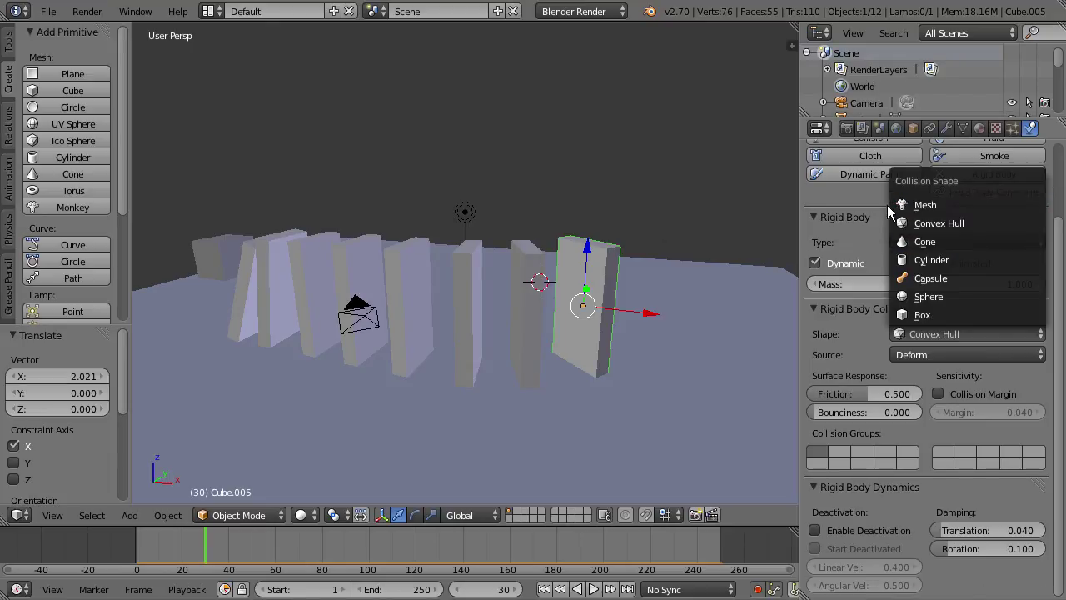
left_click(862, 193)
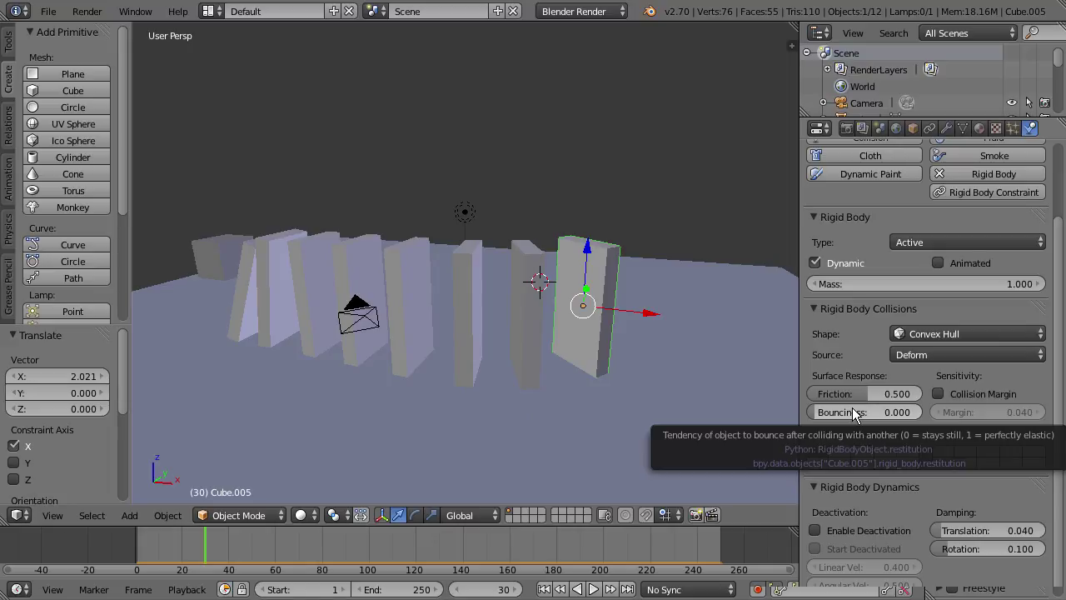
Step: Set the bounciness of the slab at the curved end to 0.815 and play the simulation from the start
left_click_drag(853, 412, 933, 409)
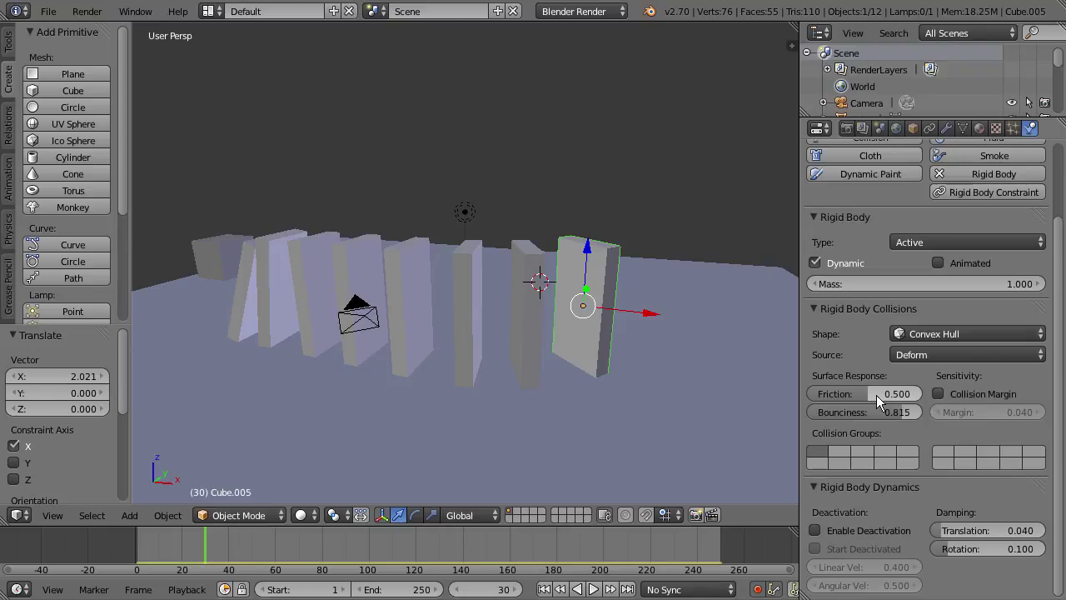
key("shift+Left")
key("alt+a")
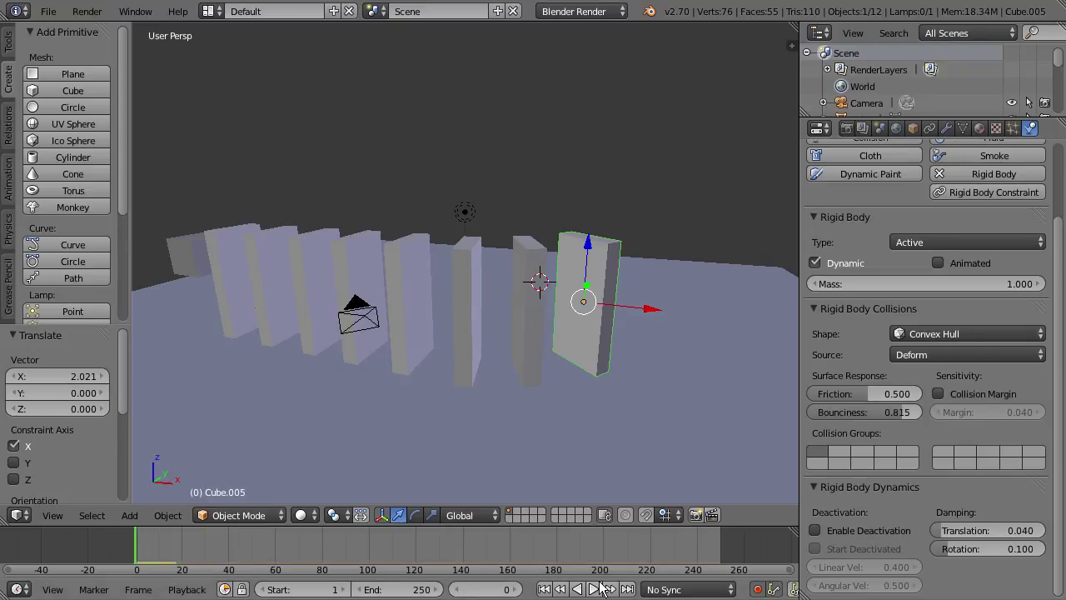
middle_click_drag(563, 359, 548, 359)
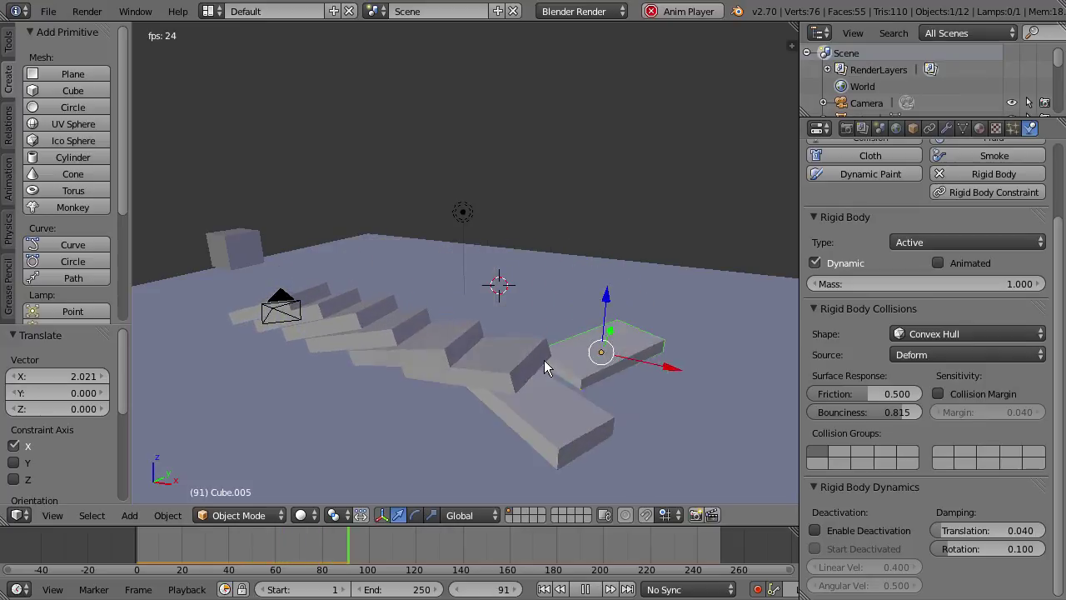
middle_click_drag(593, 356, 564, 328)
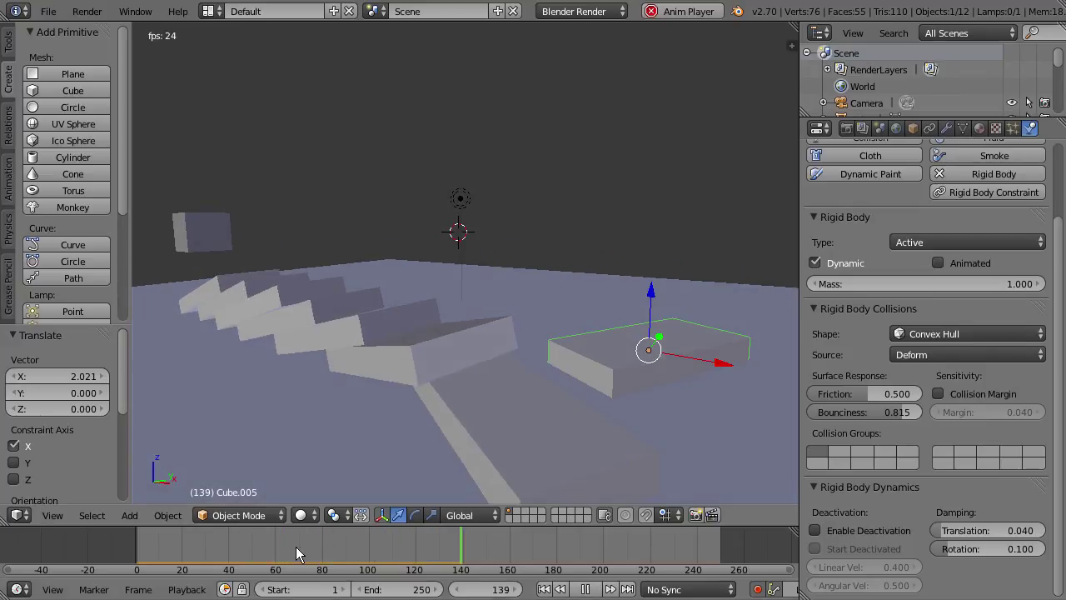
Step: Replay the simulation from the start to examine how the bouncier end slab reacts, and stop the playback
key("shift+Left")
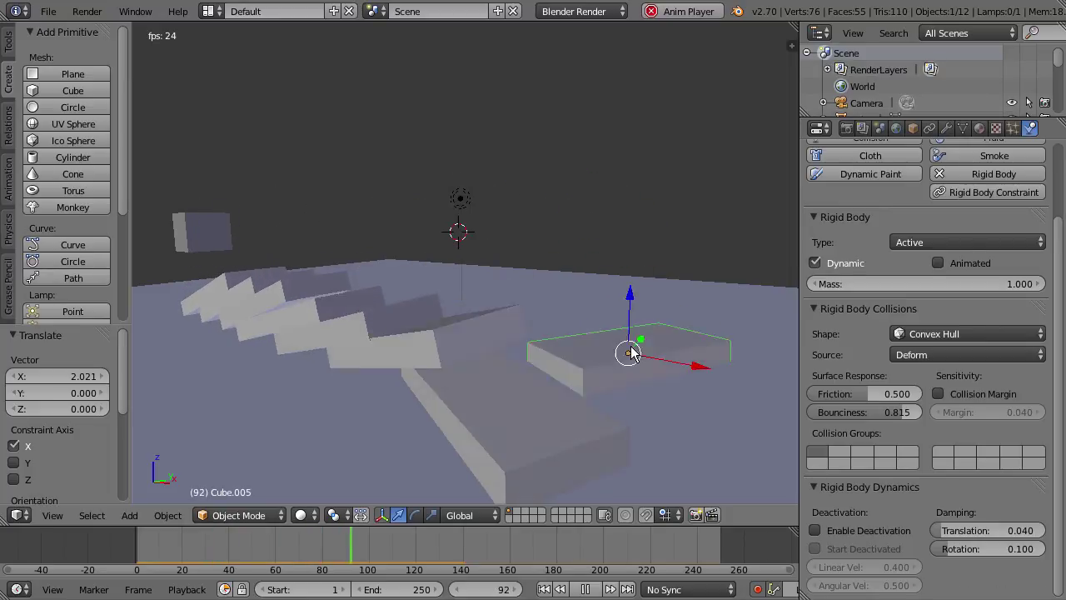
key("shift+Left")
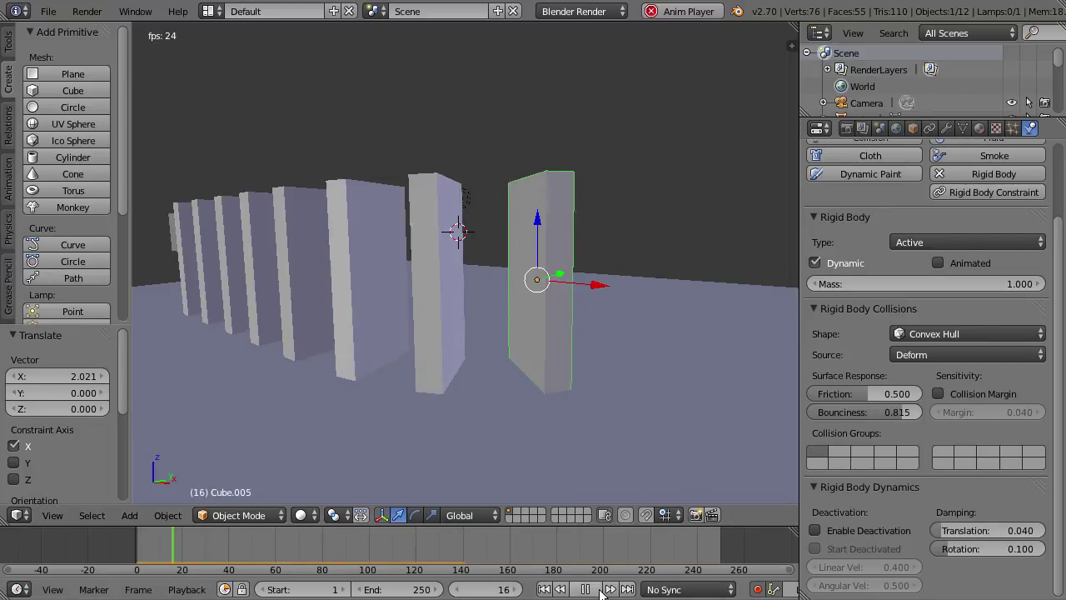
key("alt+a")
middle_click_drag(544, 341, 508, 322)
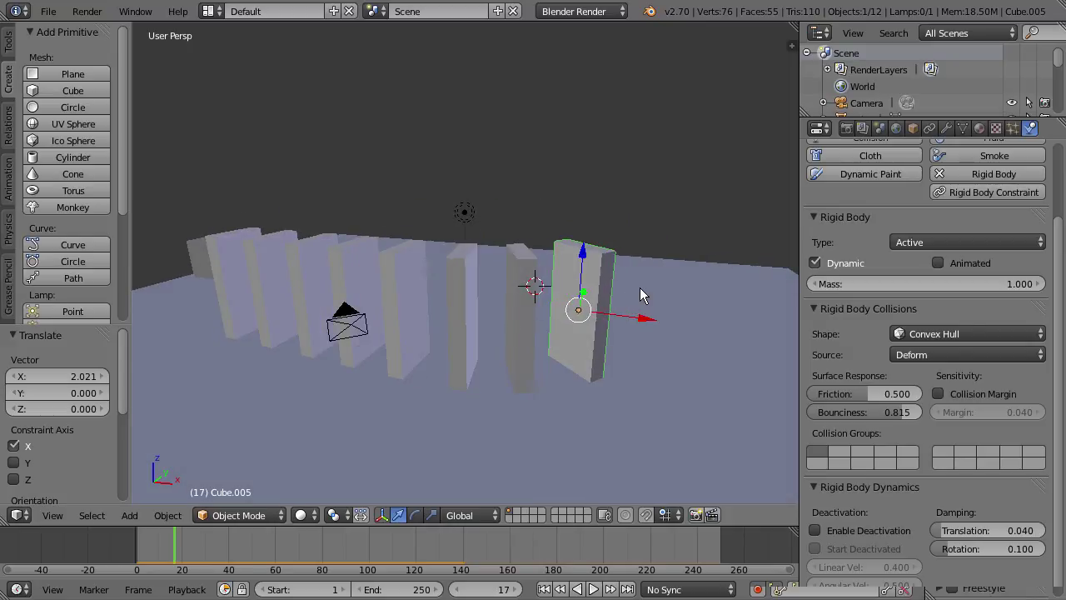
middle_click_drag(688, 276, 492, 209)
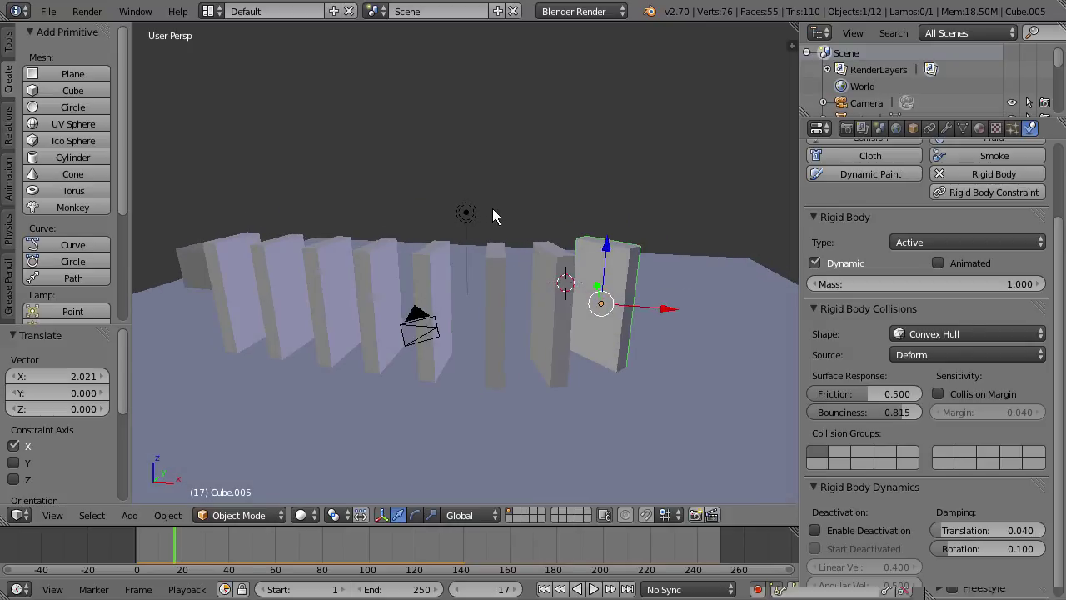